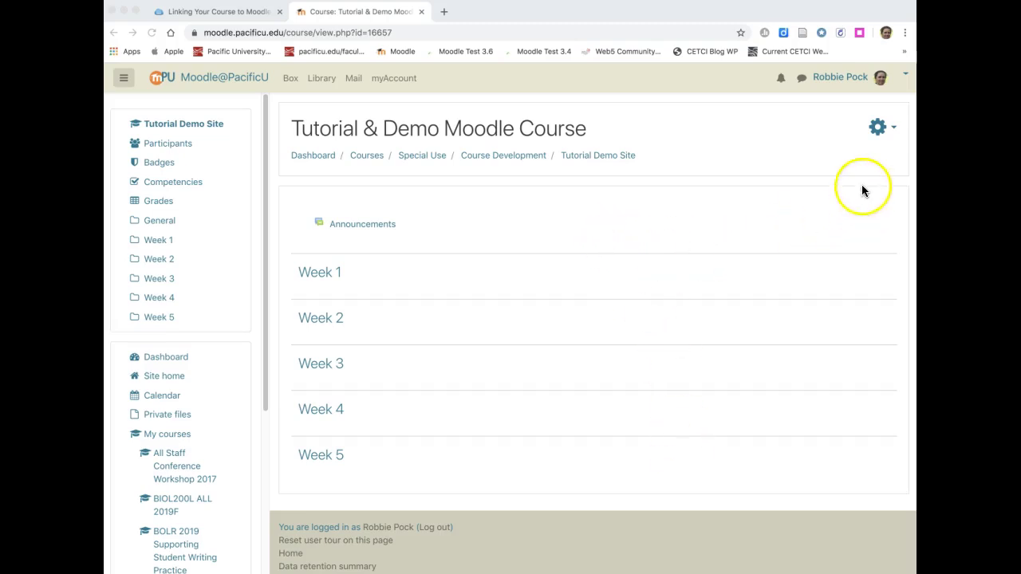
Turn on editing for the course and add a Forum activity to Week 1
left_click(876, 131)
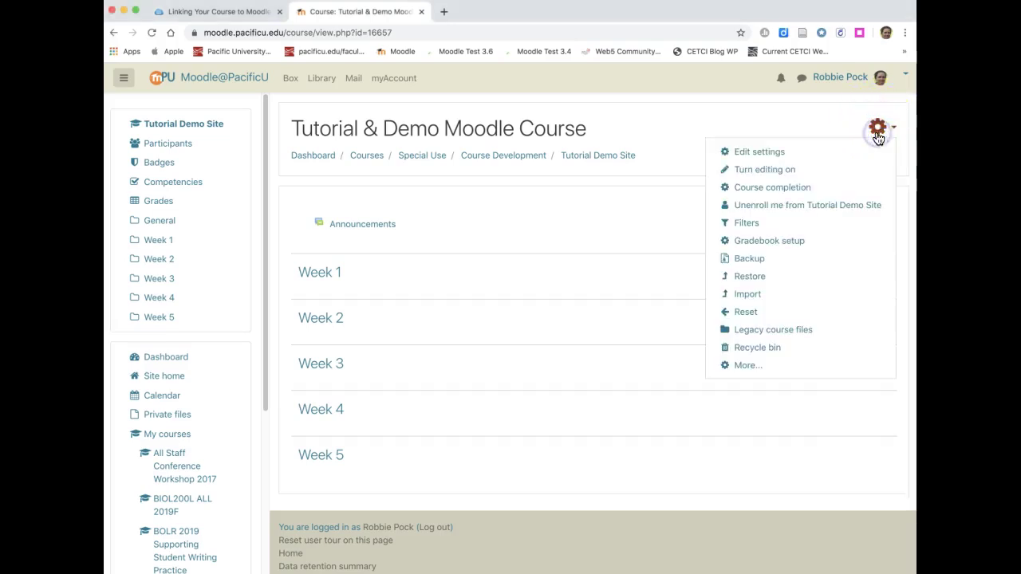
left_click(789, 170)
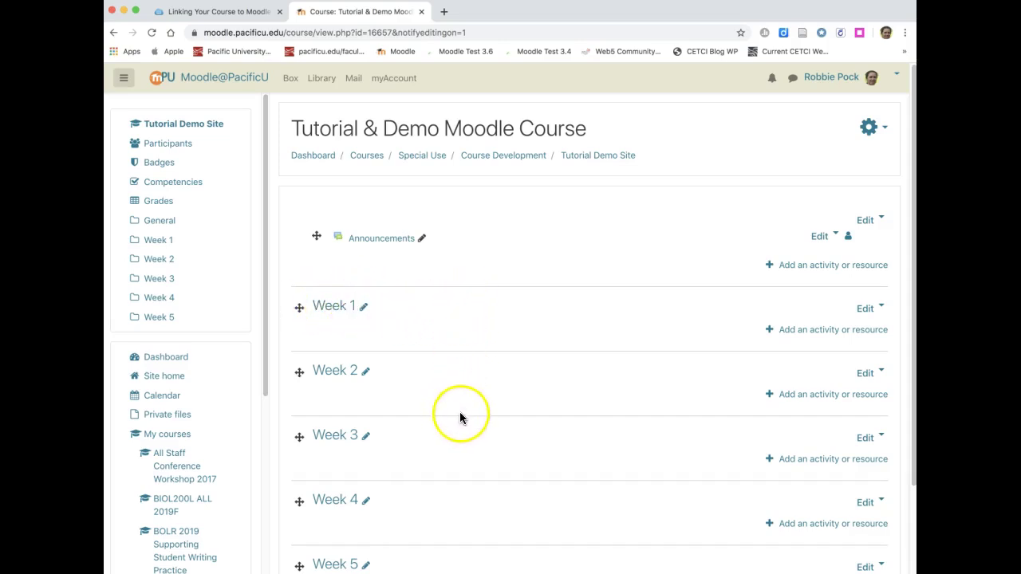
left_click(773, 331)
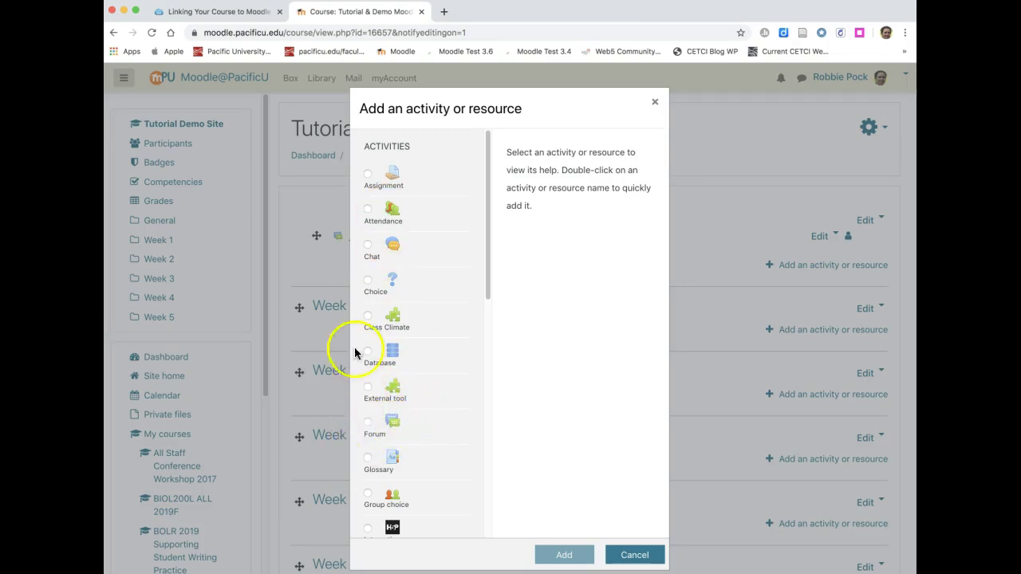
left_click(369, 426)
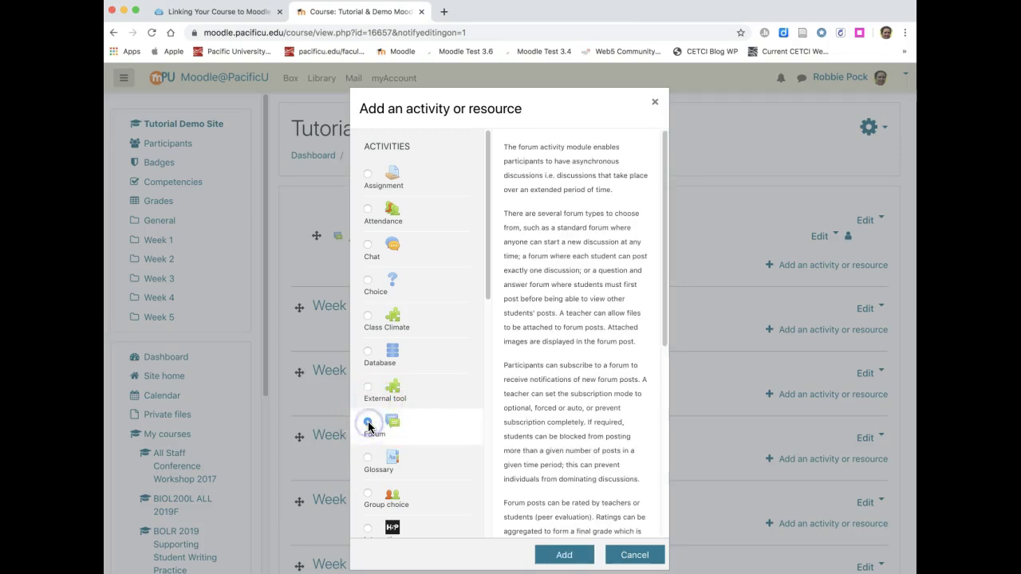
left_click(571, 558)
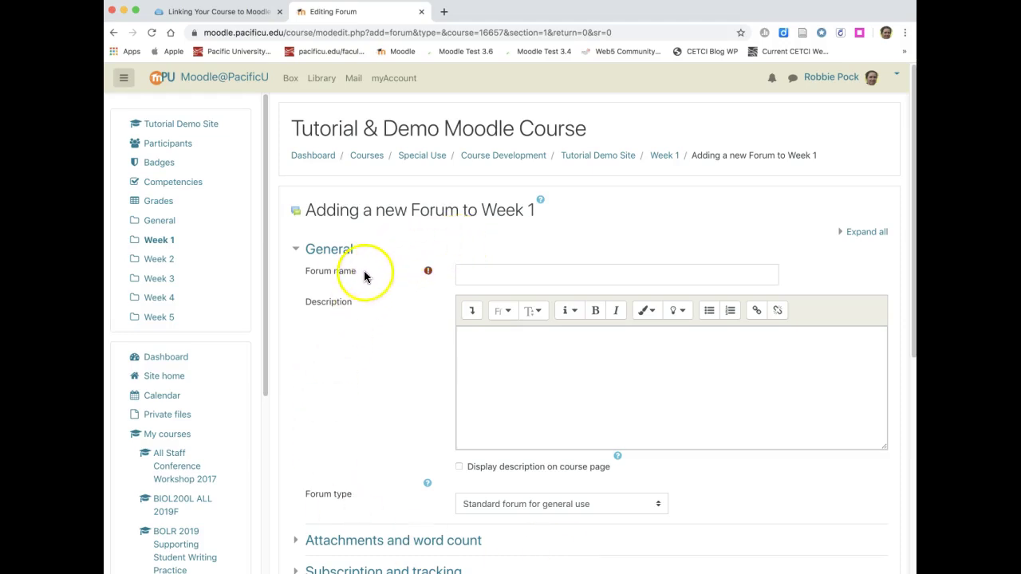
Name the new forum "Week 1 Introductions Forum"
left_click(479, 274)
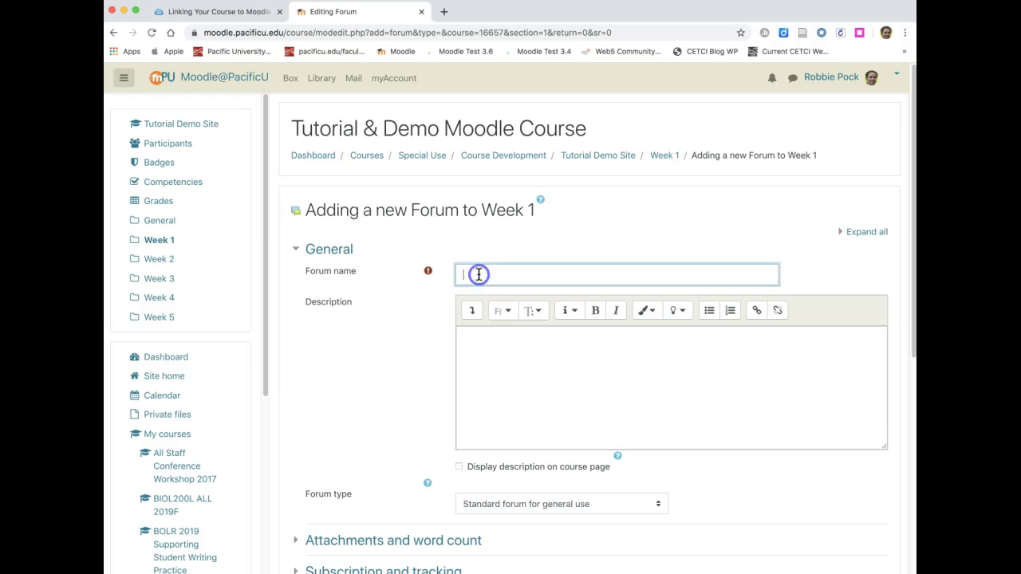
type("Week ")
type("1 Discussio")
key("BackSpace")
key("BackSpace")
key("BackSpace")
key("BackSpace")
key("BackSpace")
key("BackSpace")
type("Introductions Forum")
Enter the description "Please introduce yourself to your classmates. Include at least three specific things that make you unique! Reply to at least three other posts."
left_click(534, 356)
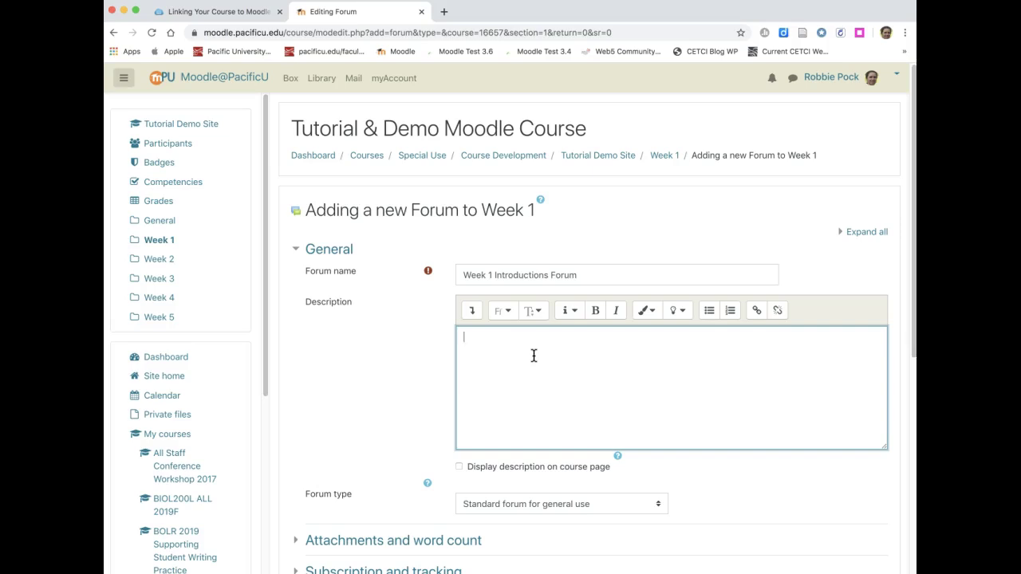
type("Please")
type("introduce yourself to yo")
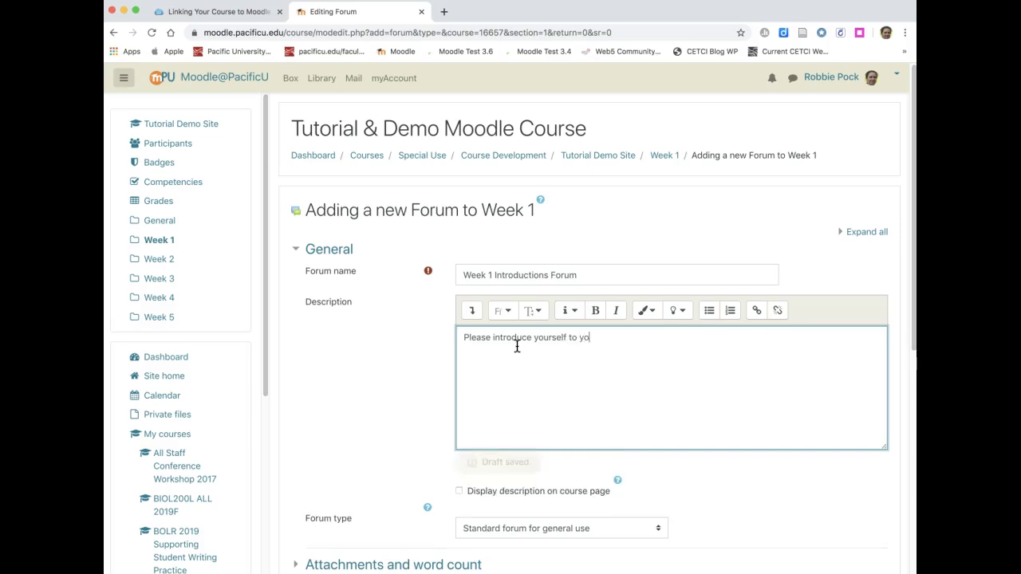
type("ur classmates. Include at least three specific things that make you unique! Reply to at least three other ")
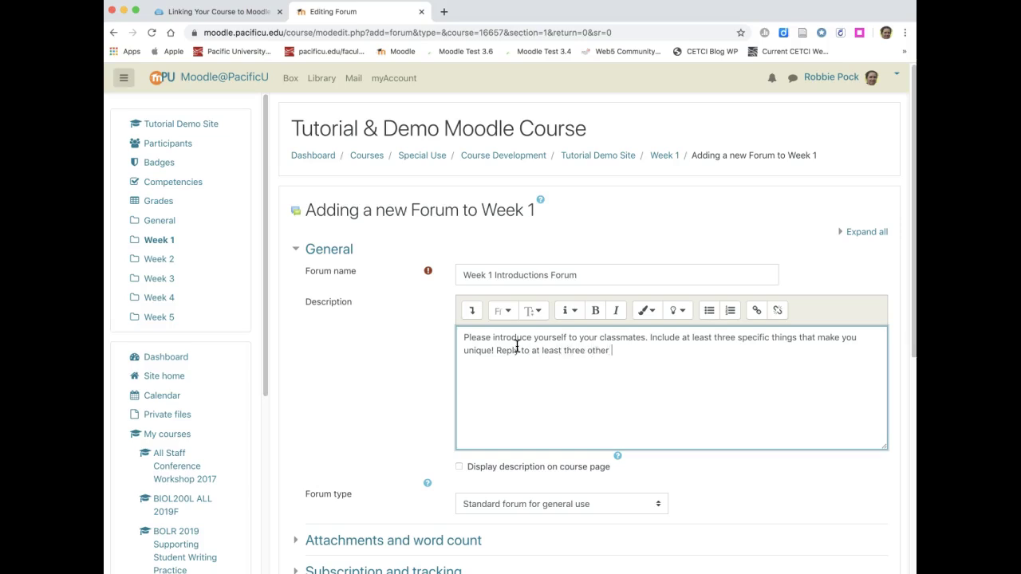
type("posts.")
Add a second description paragraph: "Your first post should be made no later than midnight Wednesday. Your Replies are due by midnight Sunday."
scroll(517, 347, "down", 2)
left_click(630, 333)
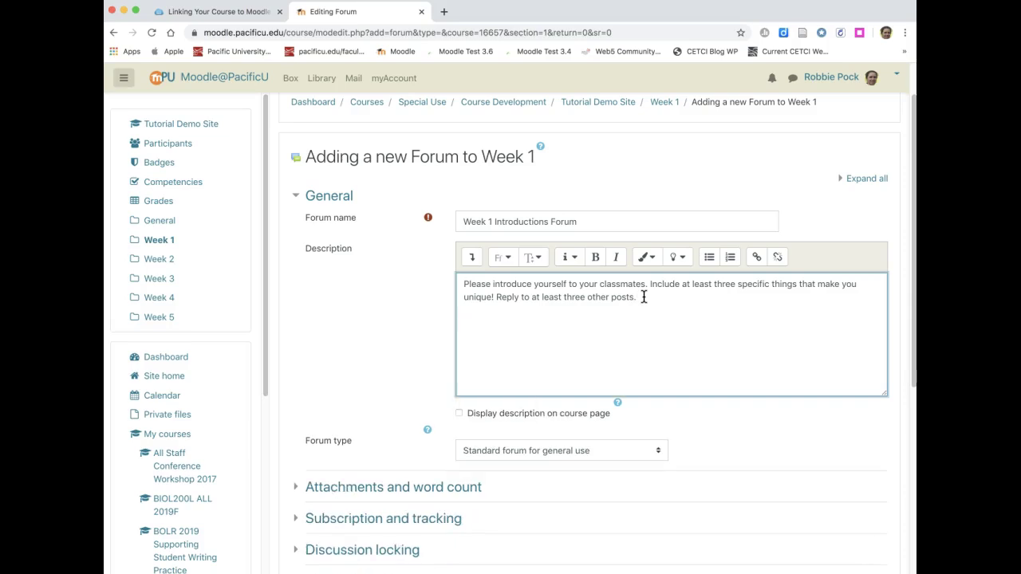
type("Your first post should be made ")
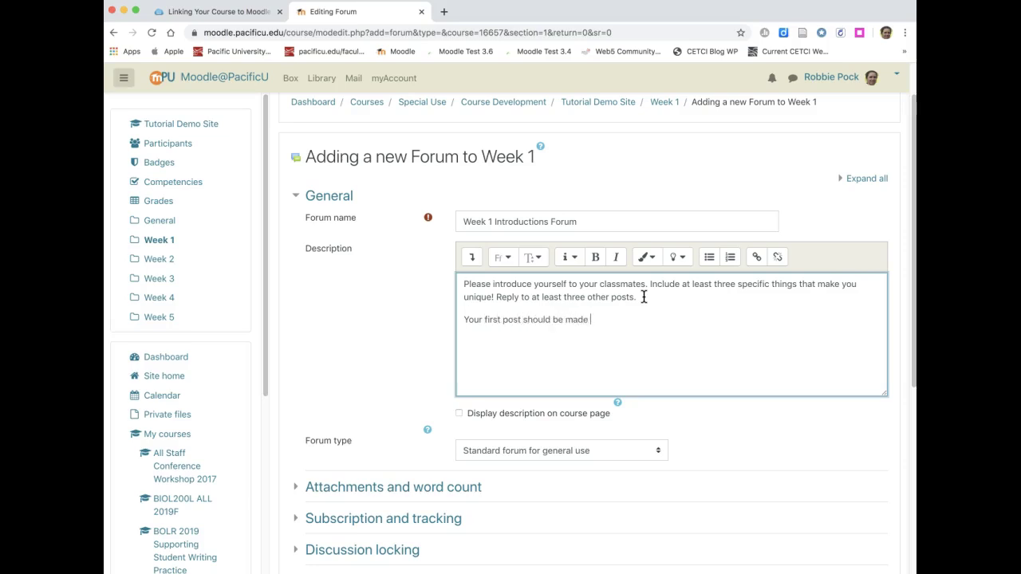
type("no later than midnight Wednesday. y")
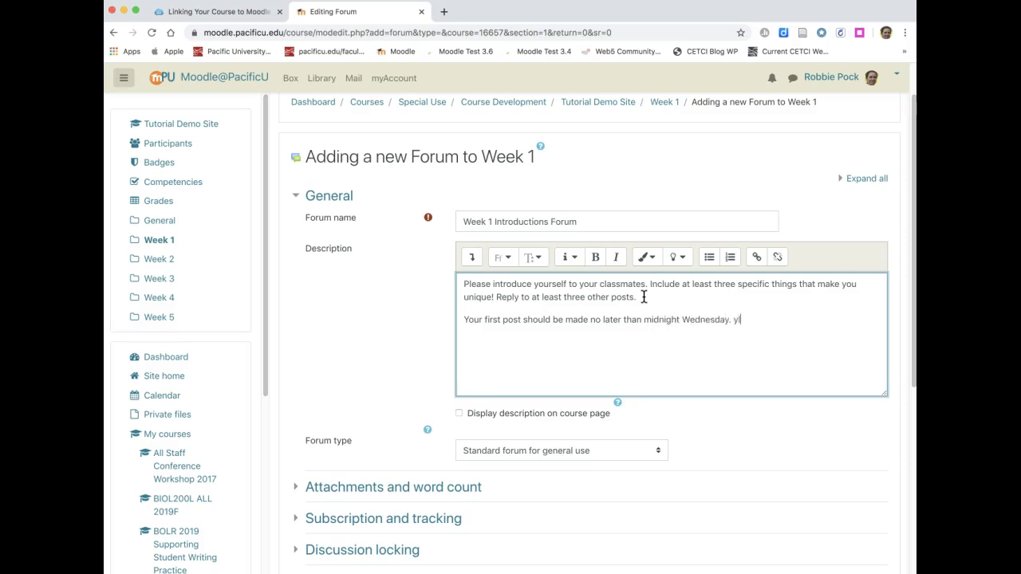
type("Yuour Replies are due by midnight")
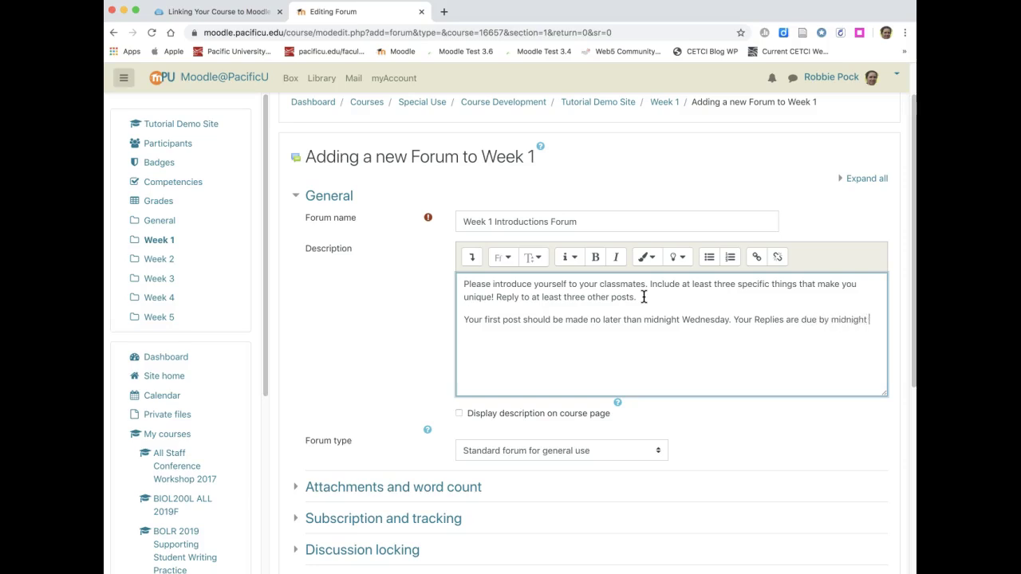
type(" Sunday.")
left_click(677, 315)
left_click(670, 344)
Set the forum's Display word count option to Yes in the Attachments and word count settings
scroll(669, 344, "down", 1)
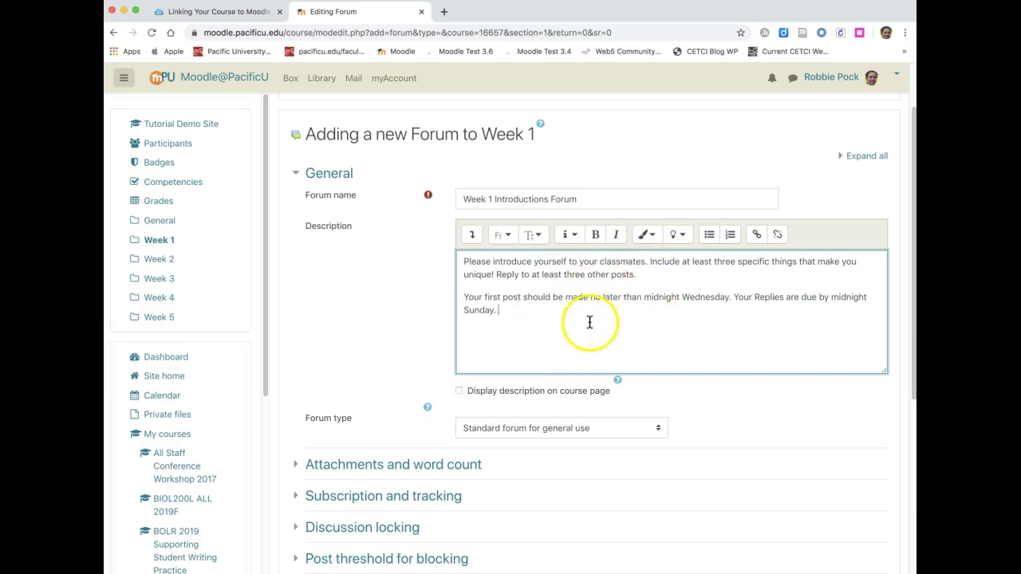
scroll(594, 324, "down", 4)
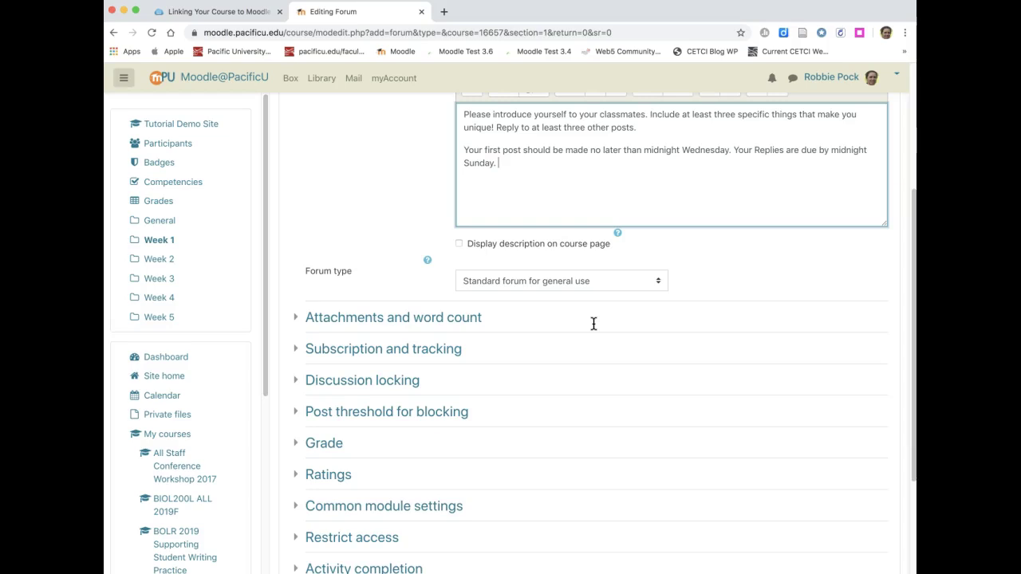
scroll(593, 323, "up", 5)
scroll(593, 325, "down", 2)
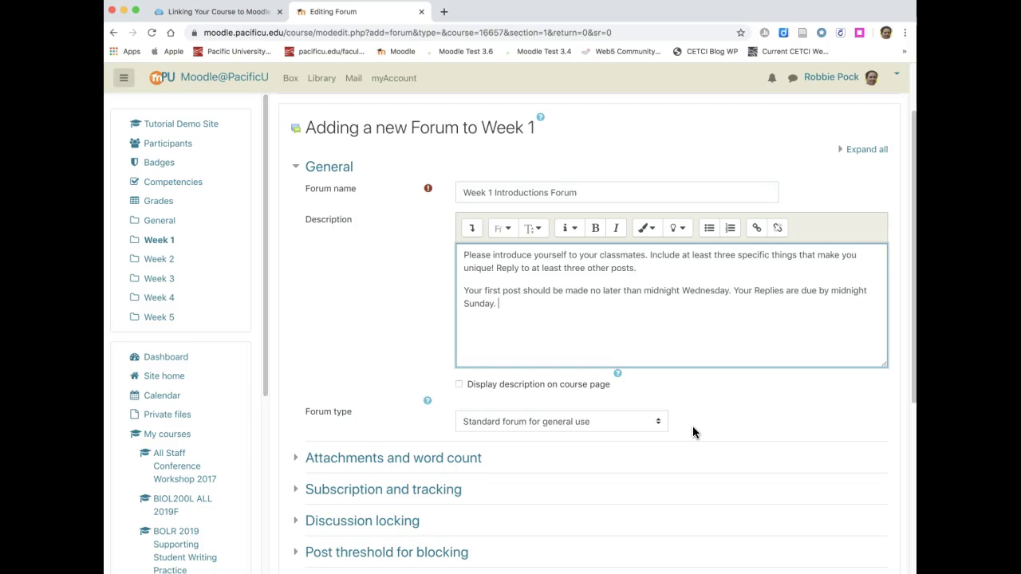
scroll(693, 427, "down", 1)
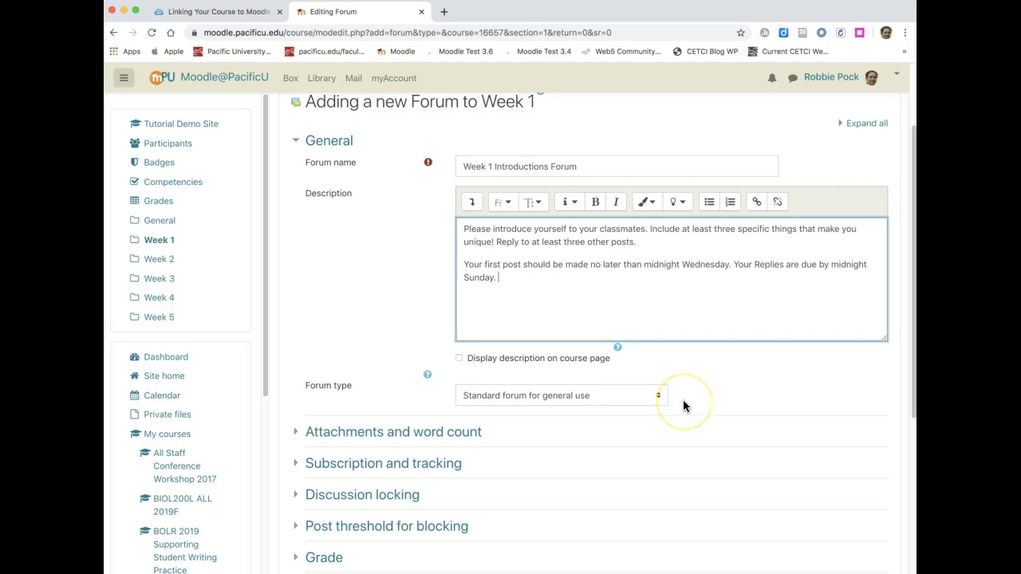
scroll(684, 401, "down", 5)
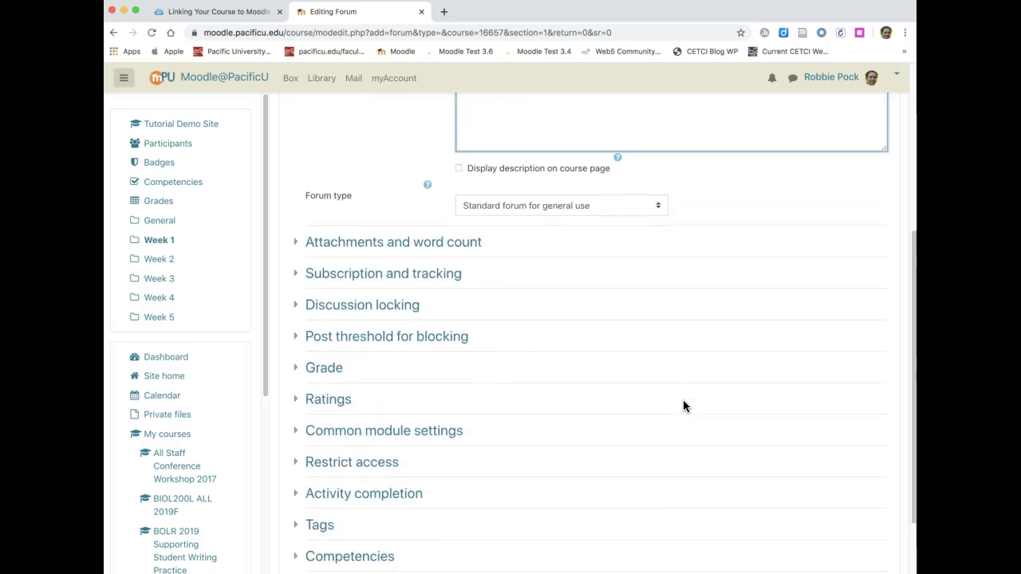
left_click(431, 246)
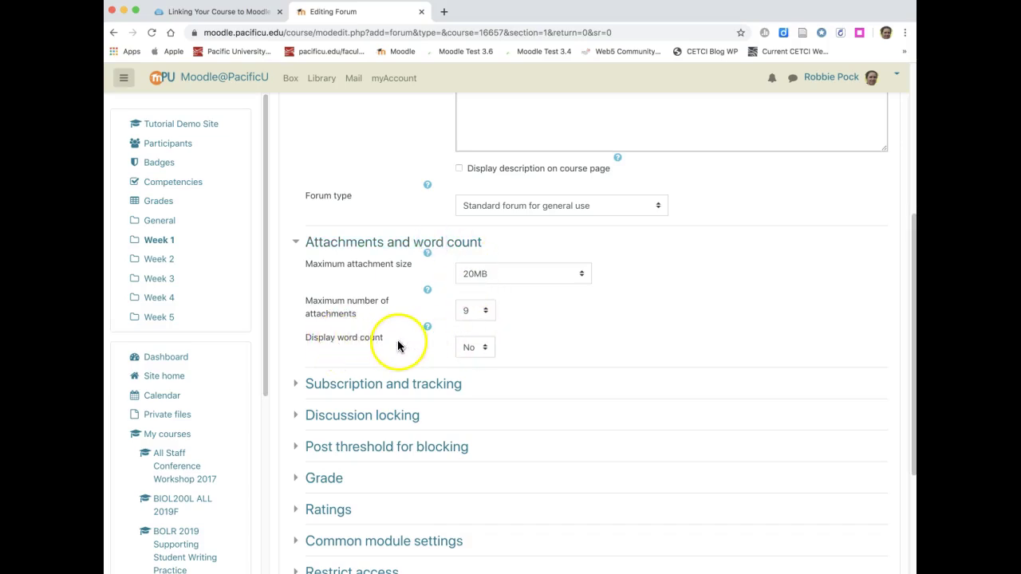
left_click(486, 349)
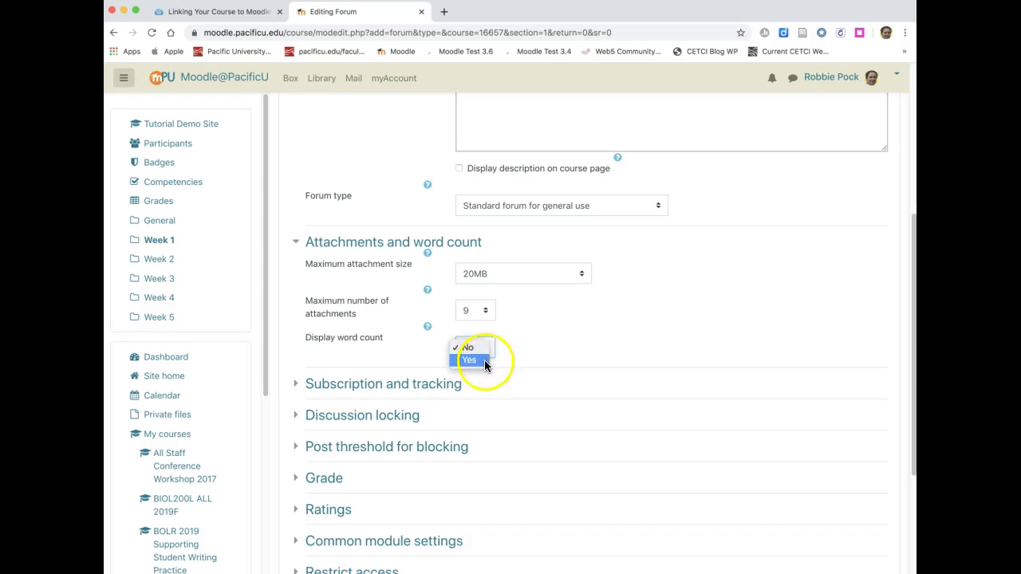
left_click(482, 359)
Set the aggregate type in the forum's Ratings settings to Average of ratings
scroll(537, 369, "down", 5)
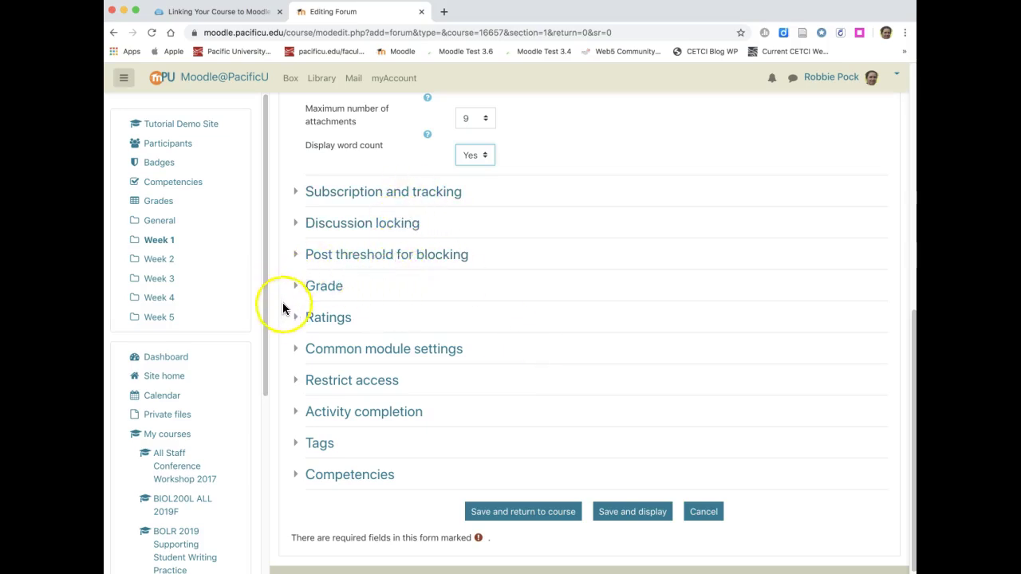
left_click(326, 323)
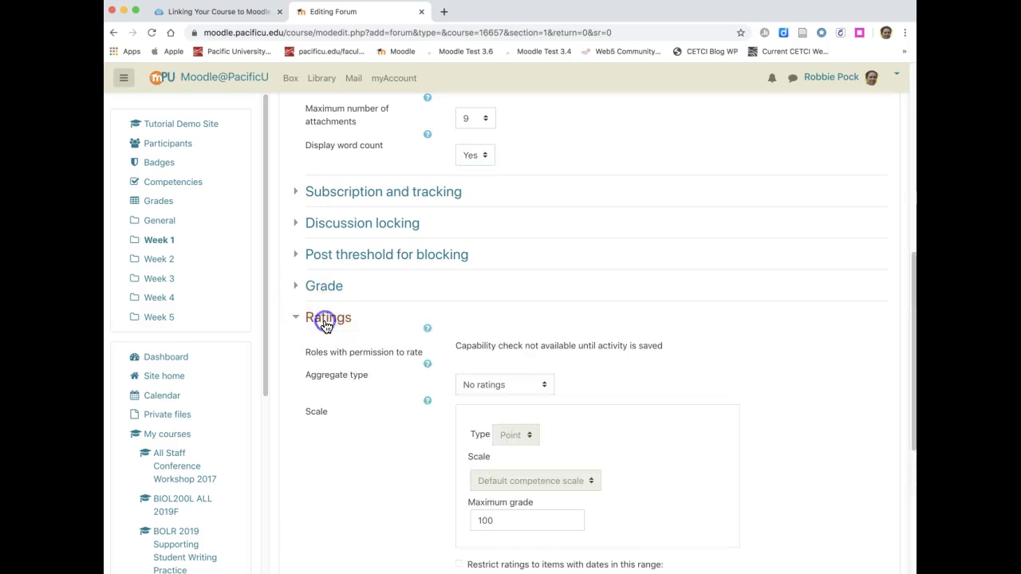
left_click(546, 385)
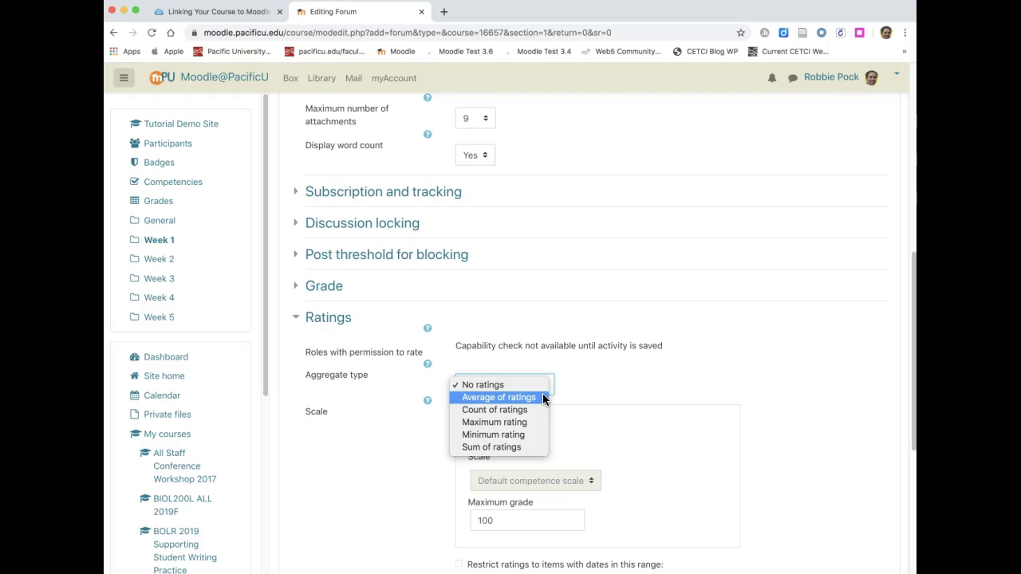
left_click(543, 398)
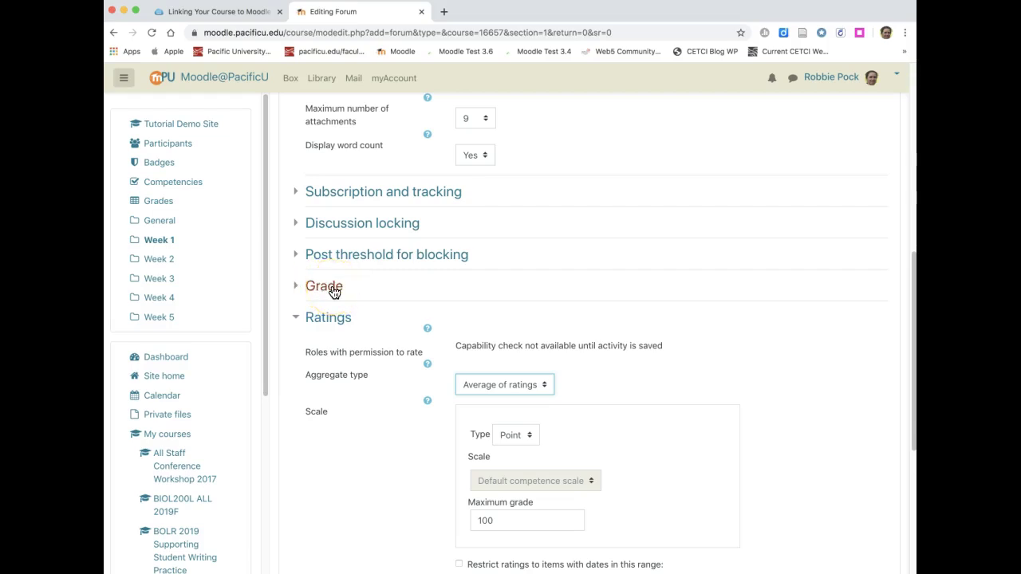
Set the rating scale's maximum grade to 5, then save and display the forum
scroll(352, 435, "down", 3)
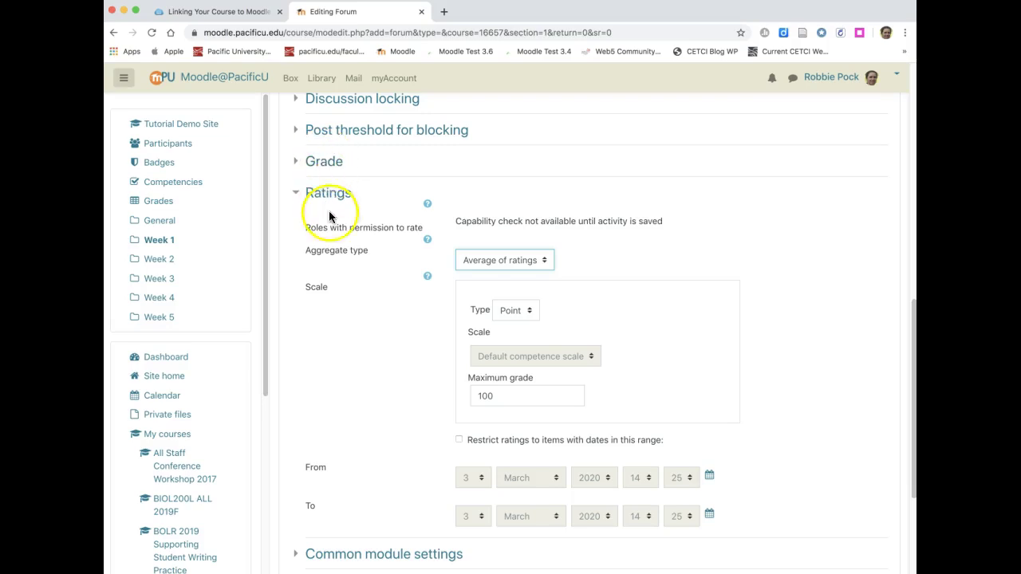
scroll(375, 340, "down", 1)
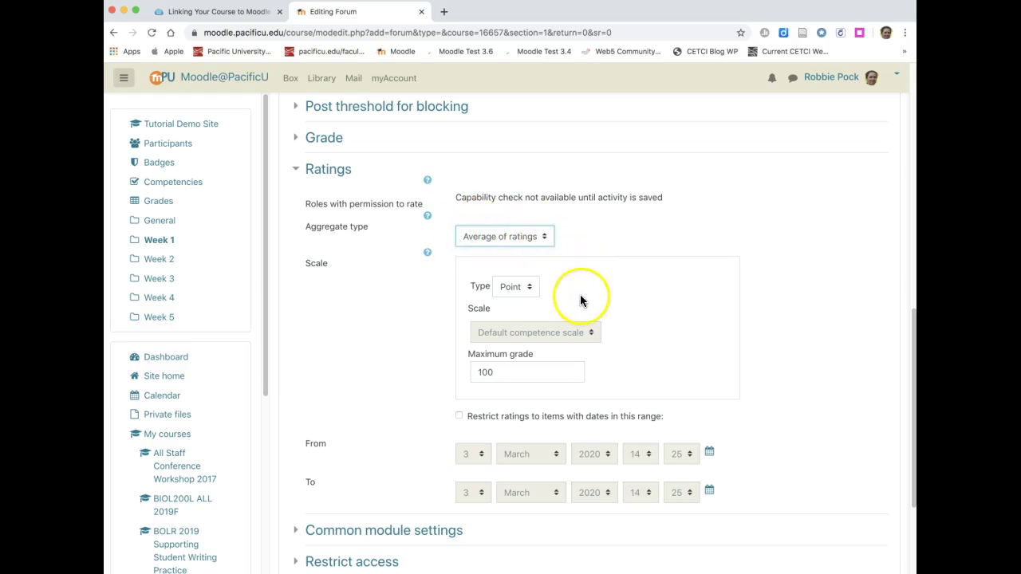
scroll(582, 296, "down", 5)
left_click_drag(517, 257, 451, 257)
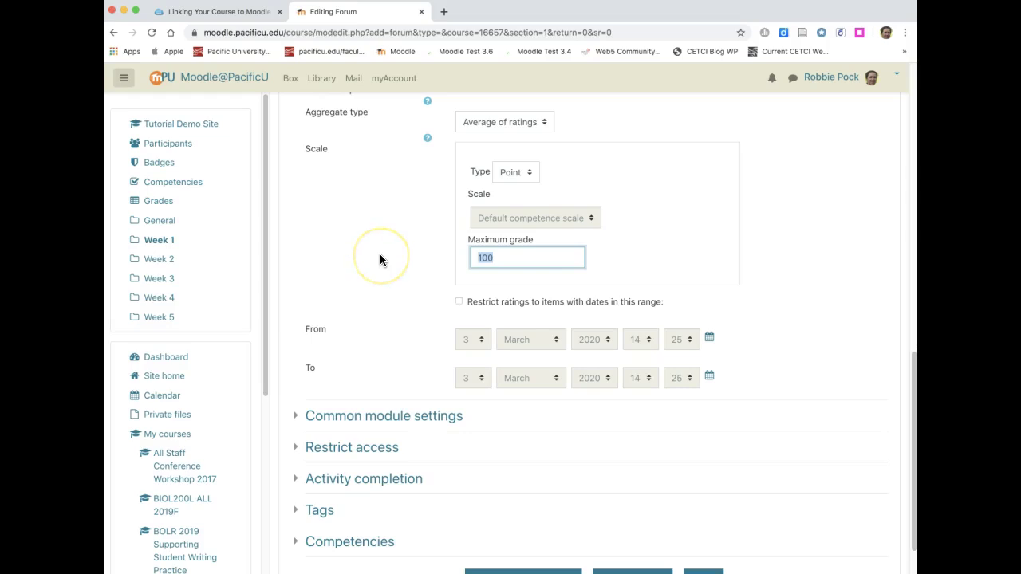
type("5")
scroll(381, 255, "down", 3)
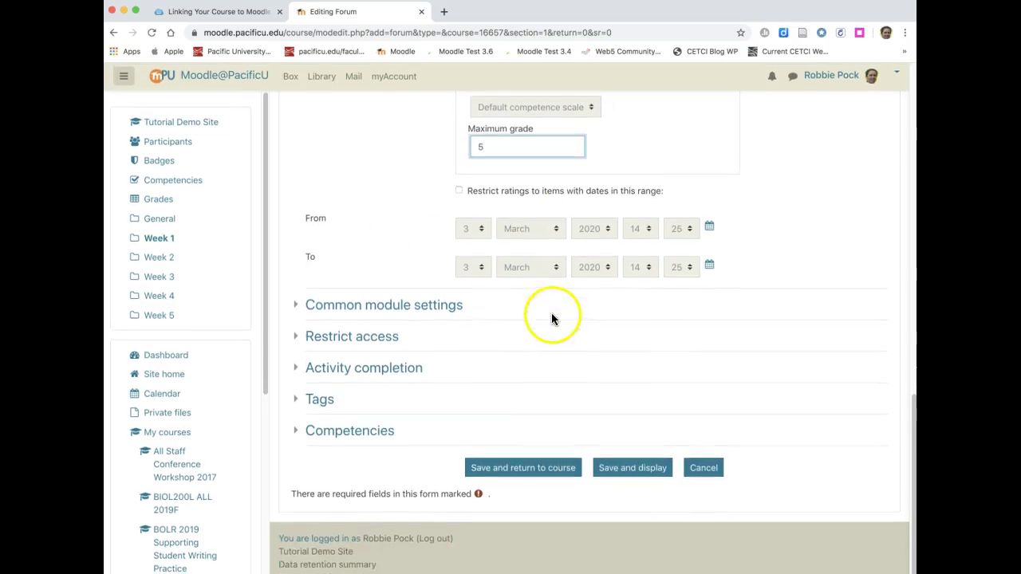
left_click(638, 473)
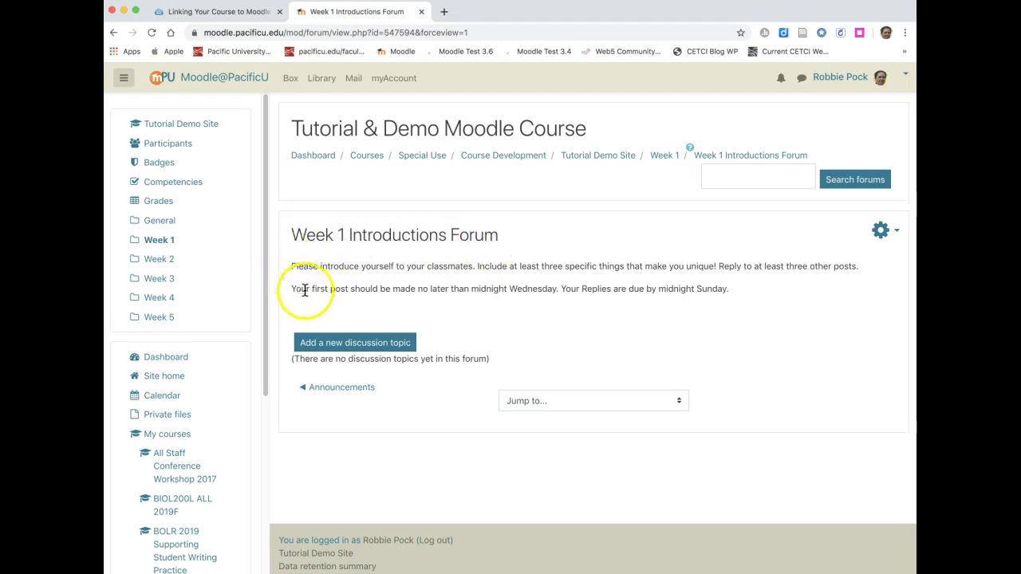
Start a new discussion topic in the forum, with the poster's first name in possessive form plus "Introduction" as its subject
left_click(375, 345)
left_click(496, 338)
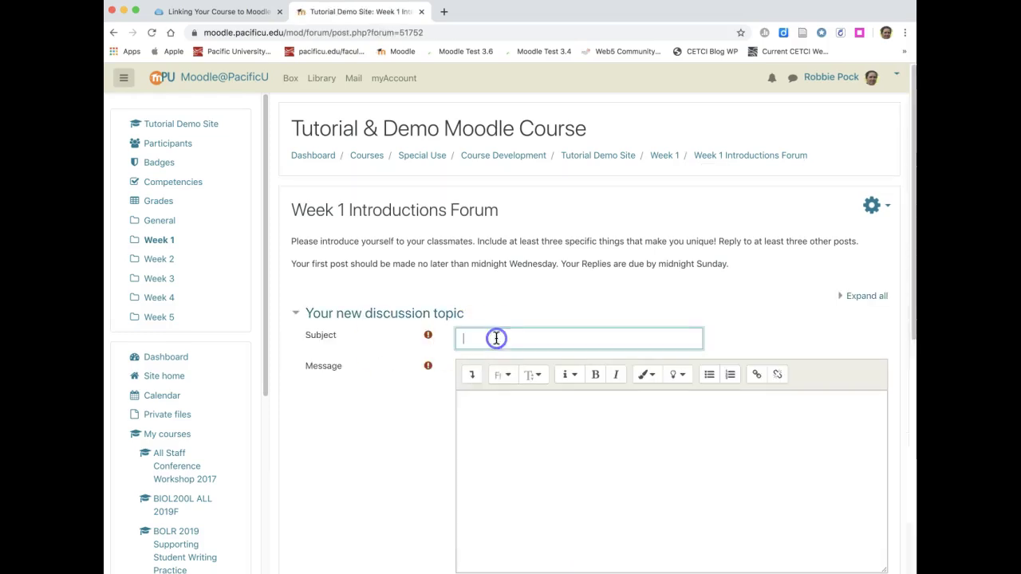
type("Robbie's Introduc")
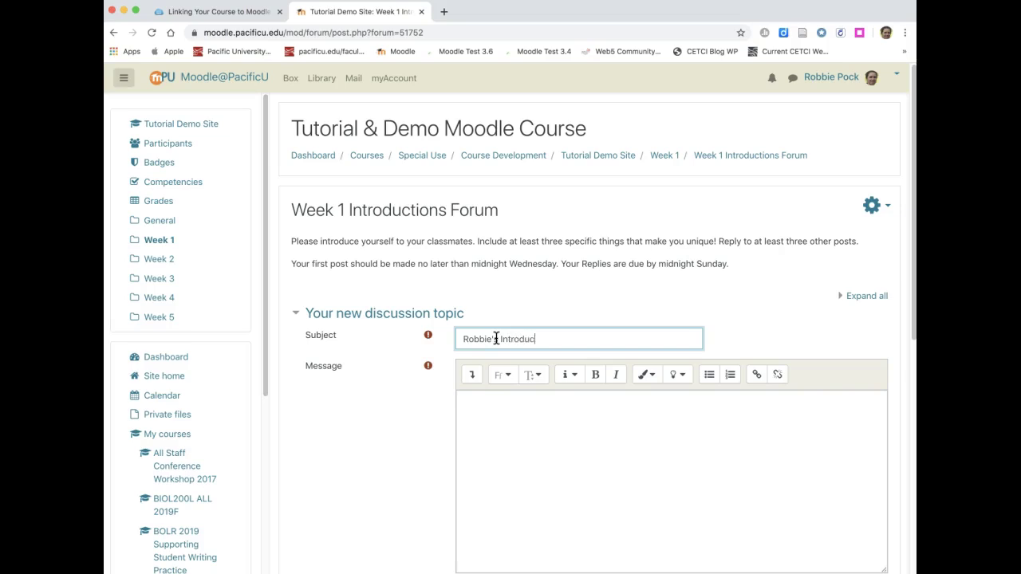
type("tion")
Write the topic message "Hi There!" followed by the paragraph "I'm a Poet, A Mom, and I used to live on a Ranch in Arizona! :)"
left_click(520, 420)
type("Hi There!")
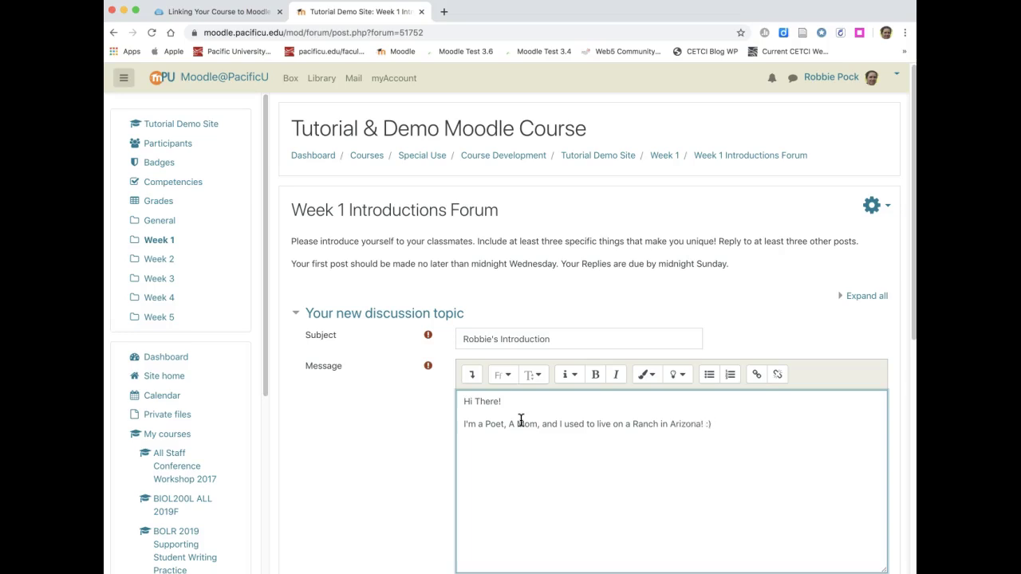
Enable sending forum post notifications with no editing-time delay and post the topic to the forum
scroll(520, 421, "down", 5)
scroll(526, 443, "down", 2)
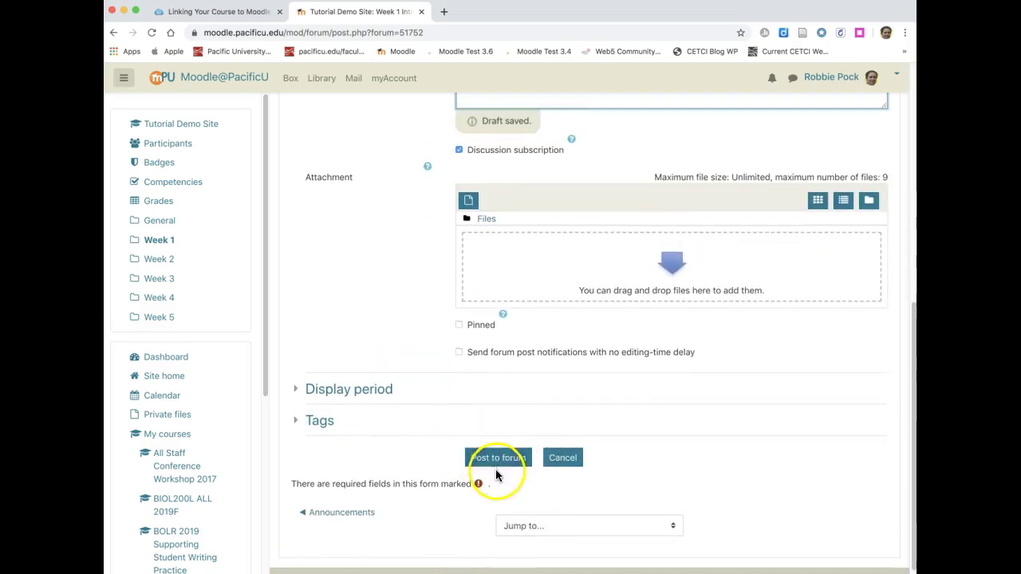
left_click(458, 352)
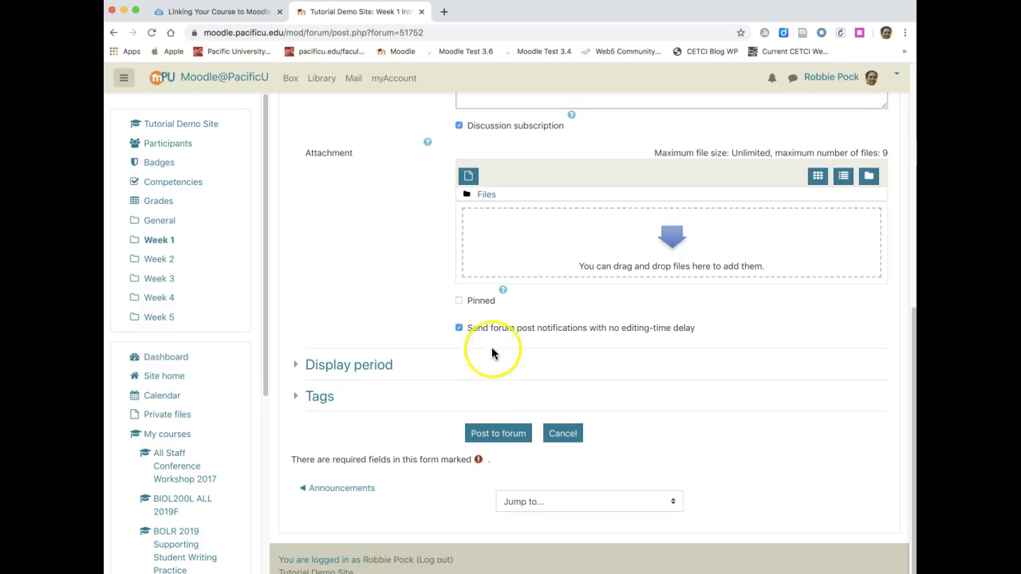
left_click(498, 434)
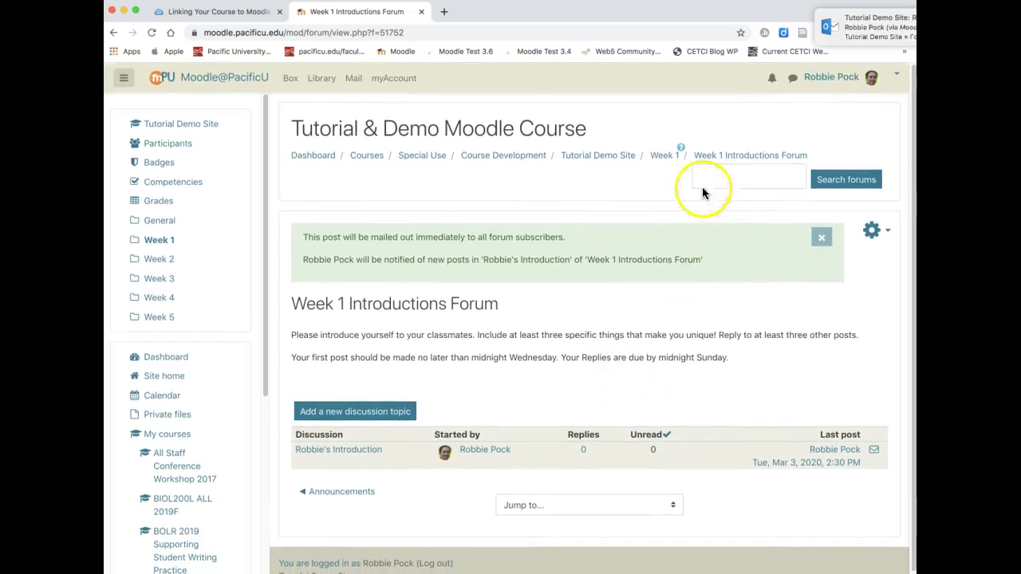
Return to the course's Week 1 section and open the settings of the Week 1 Introductions Forum
left_click(673, 158)
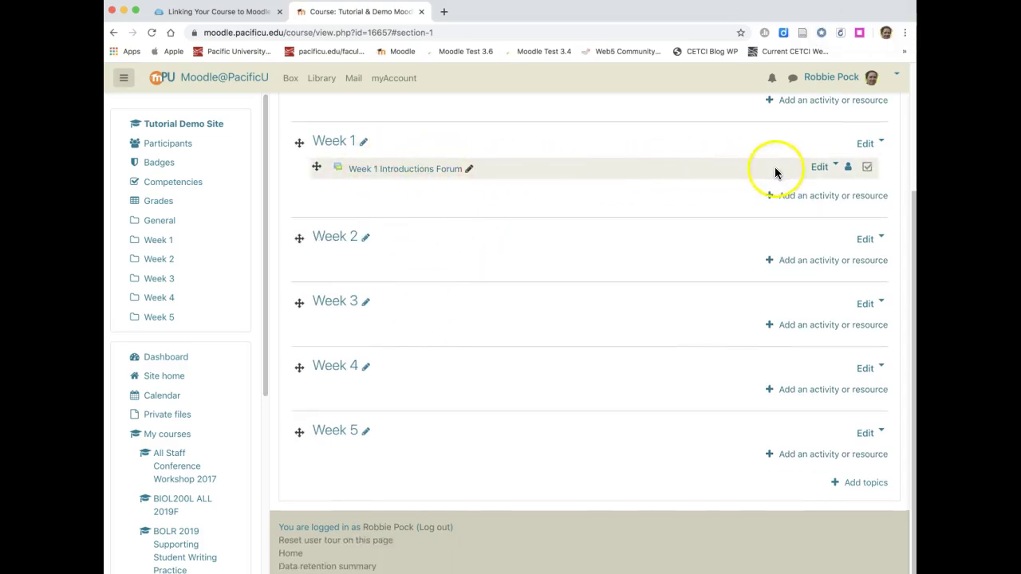
left_click(836, 169)
left_click(810, 190)
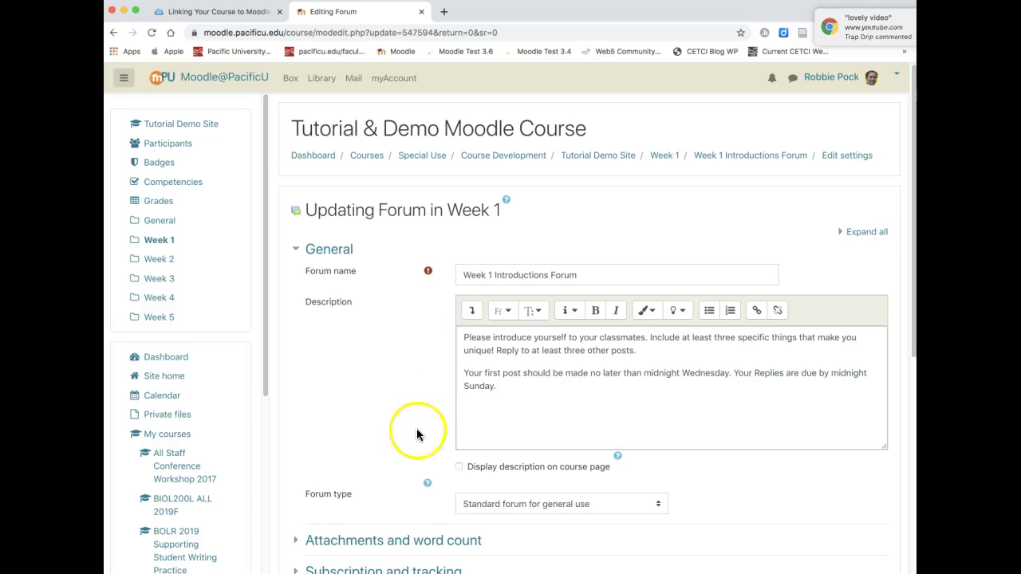
Review the forum's settings sections, including the Grade options, and return to the course with the settings saved
scroll(413, 431, "down", 2)
scroll(414, 430, "down", 3)
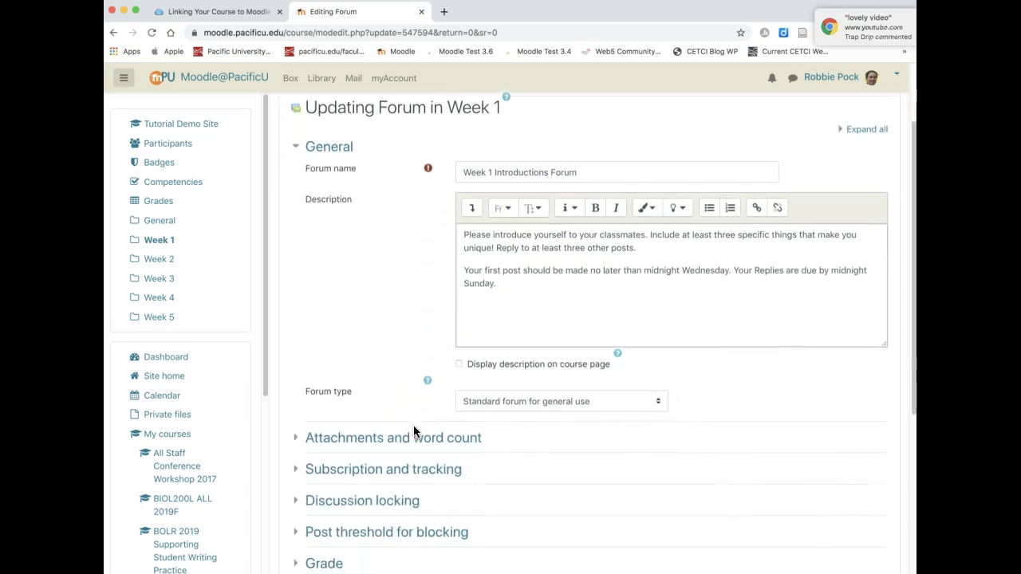
left_click(338, 488)
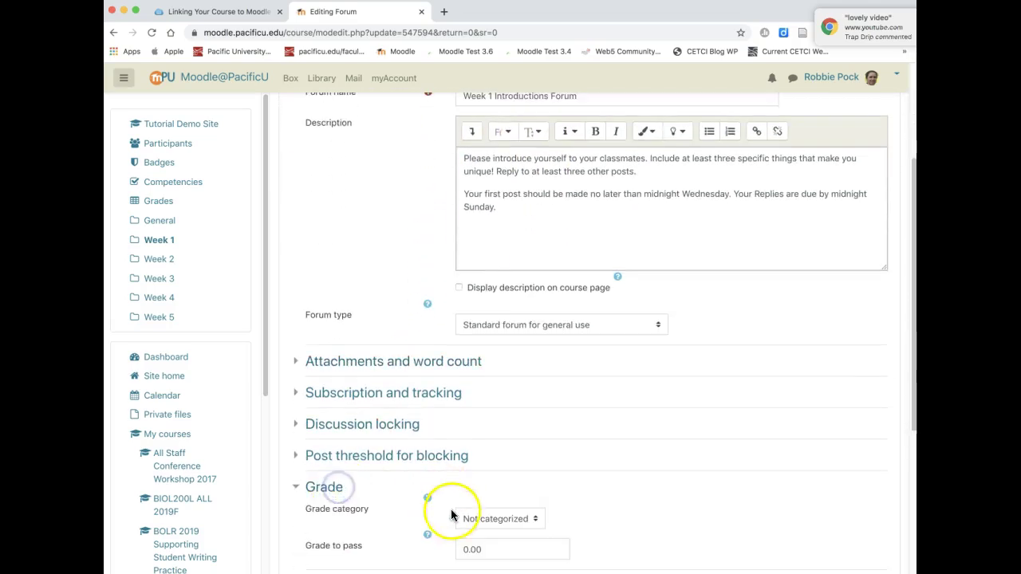
scroll(446, 518, "down", 3)
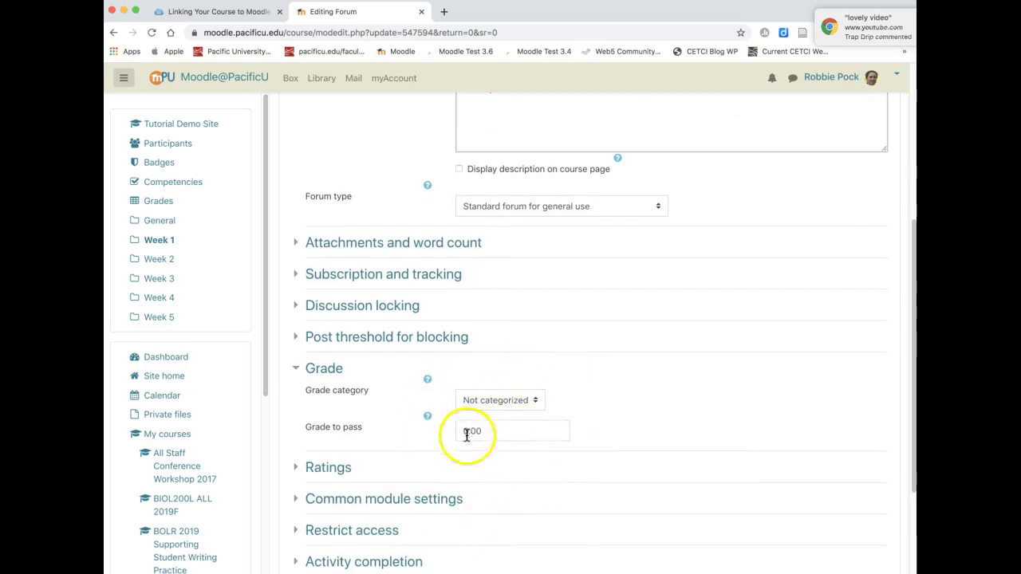
left_click(317, 371)
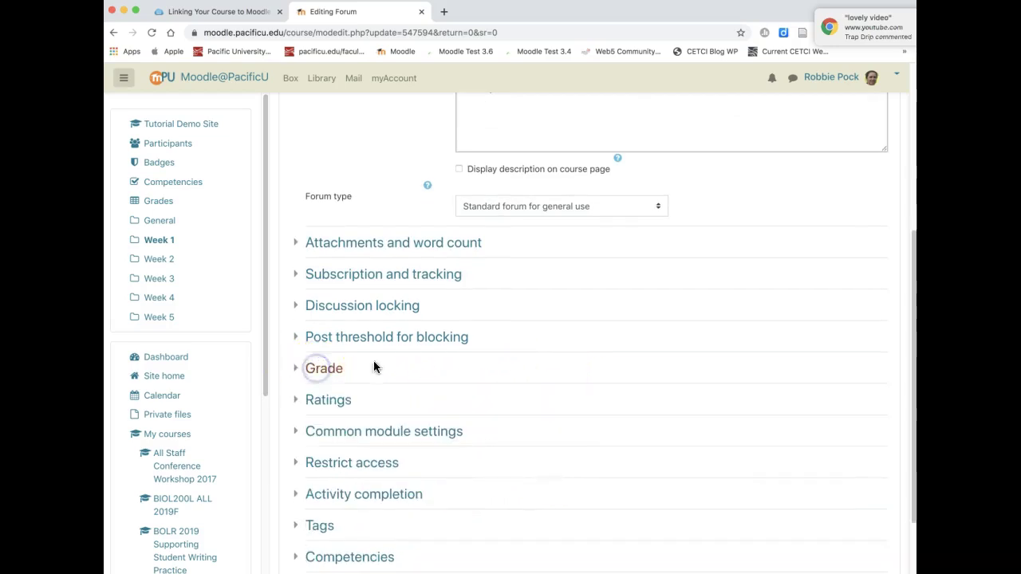
scroll(430, 351, "up", 4)
scroll(430, 348, "up", 2)
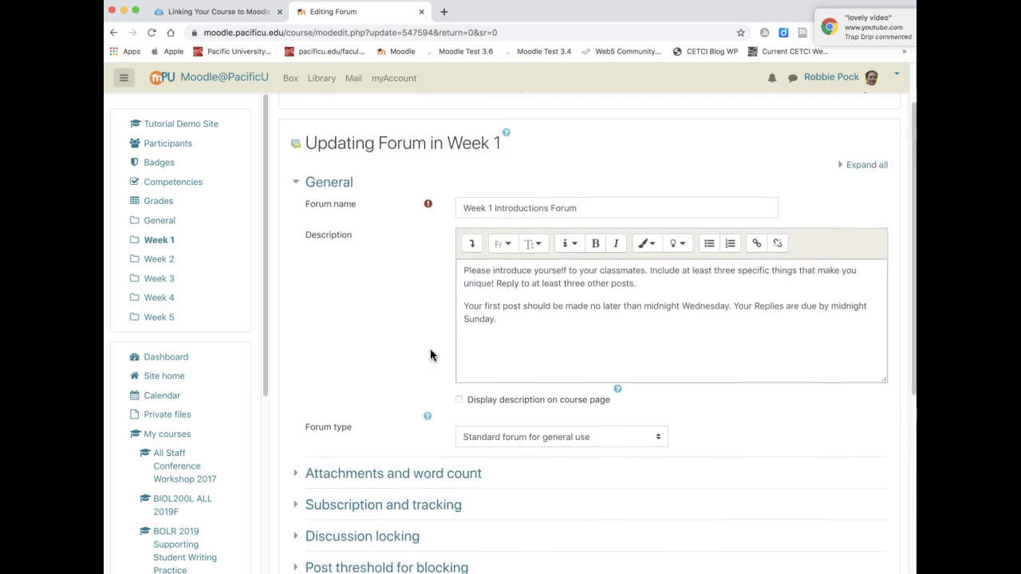
scroll(391, 452, "down", 9)
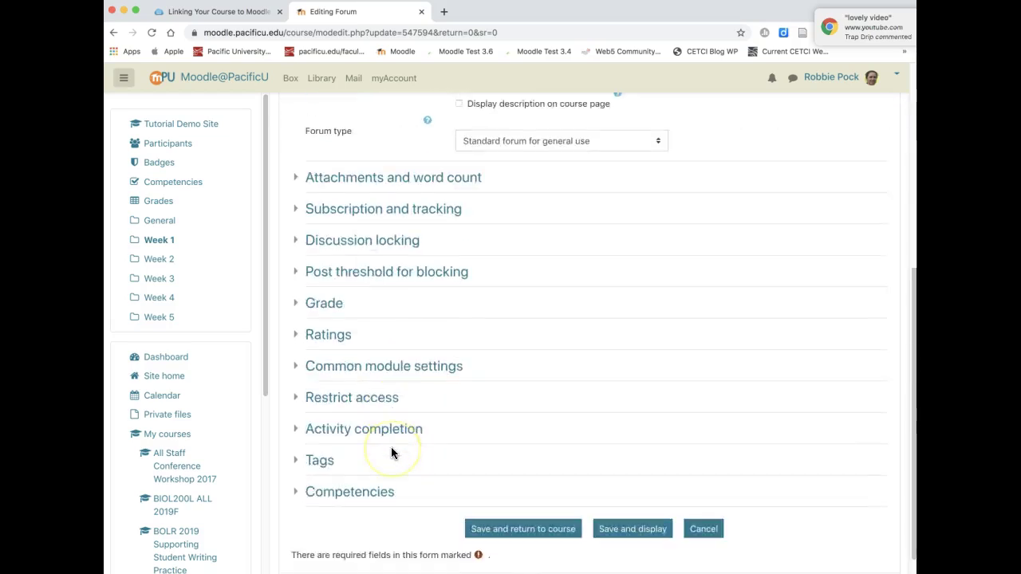
left_click(564, 473)
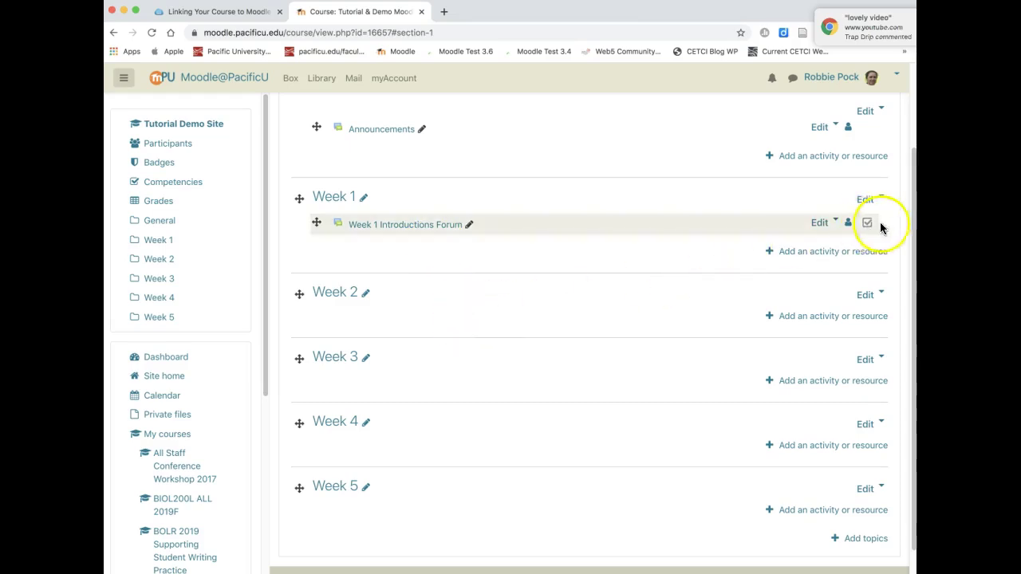
Duplicate the Week 1 Introductions Forum and move the copy into the Week 2 section
left_click(837, 224)
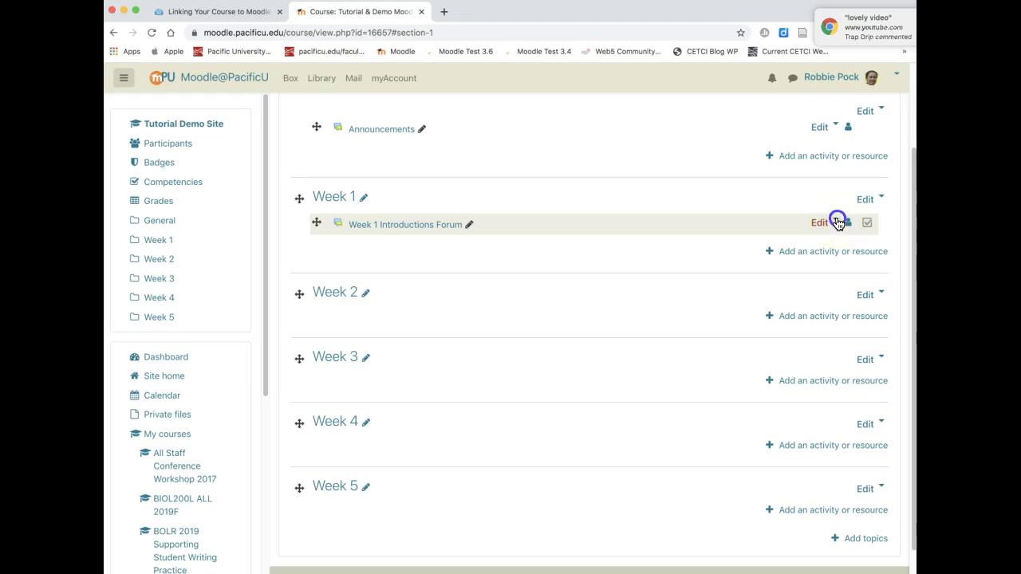
left_click(837, 222)
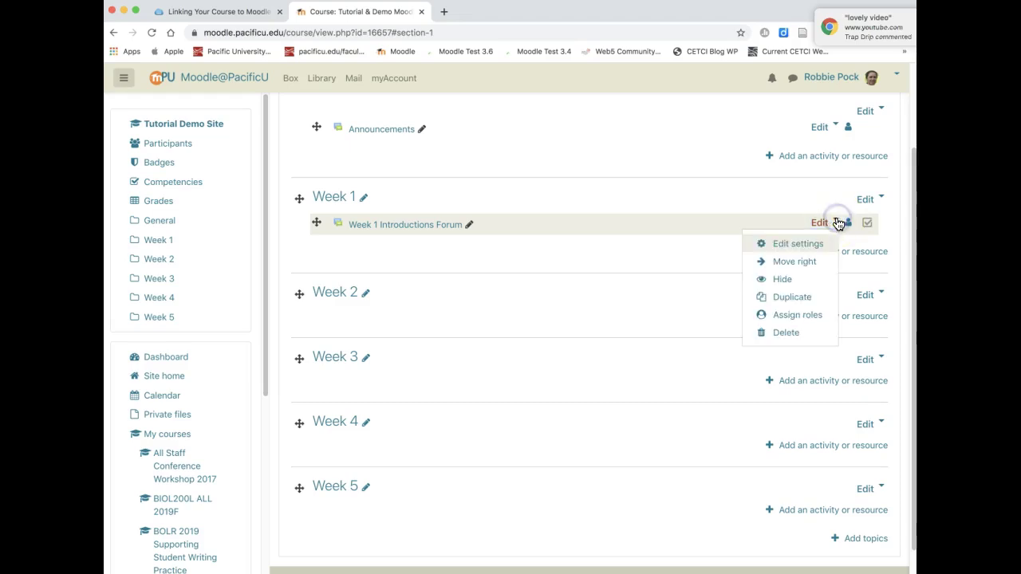
left_click(797, 296)
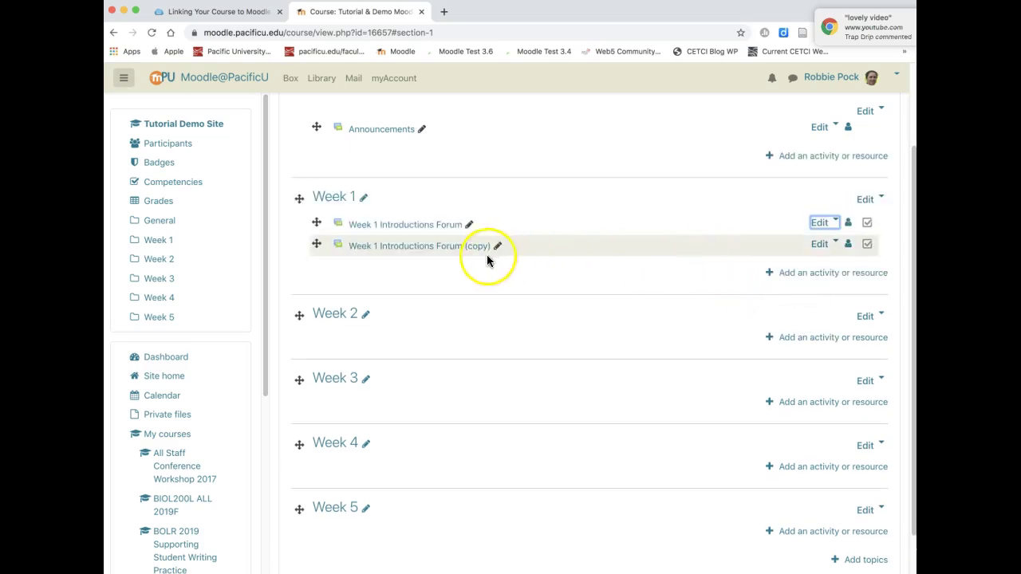
left_click_drag(317, 243, 322, 333)
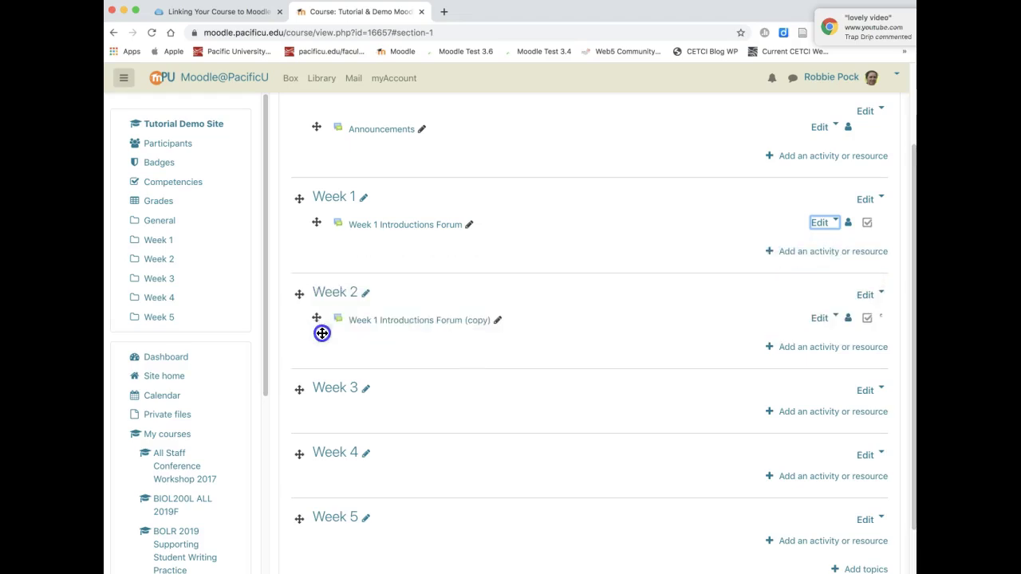
Open the copied forum's settings and rename it as "Week 2 Forum"
left_click(822, 320)
left_click(796, 338)
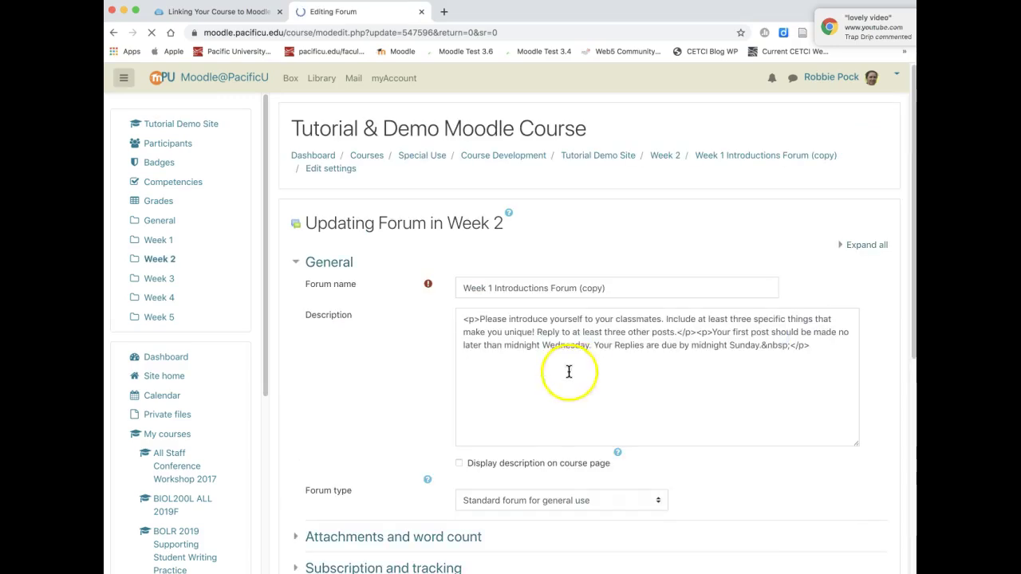
left_click_drag(490, 288, 517, 288)
type("2")
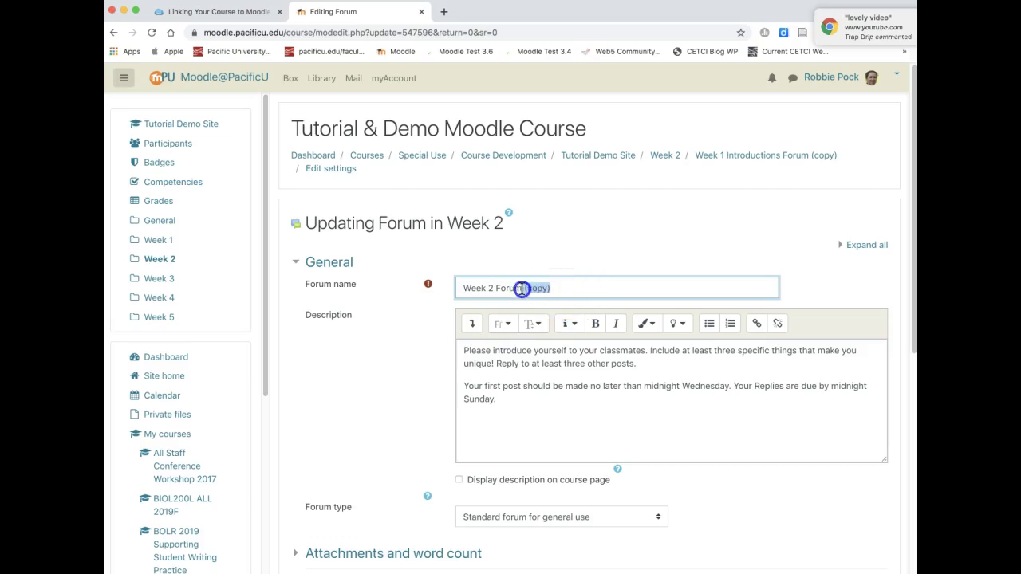
key("BackSpace")
Replace the first paragraph of the forum description with "Summarize the readings in your post. Reply to two classmates."
left_click(539, 423)
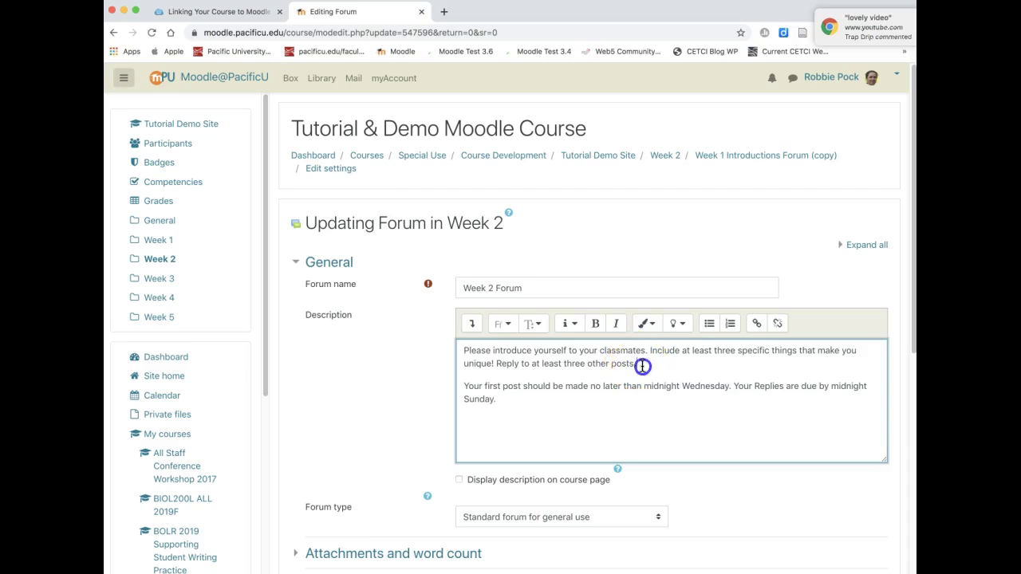
left_click_drag(636, 363, 449, 349)
key("BackSpace")
type("Summrize the")
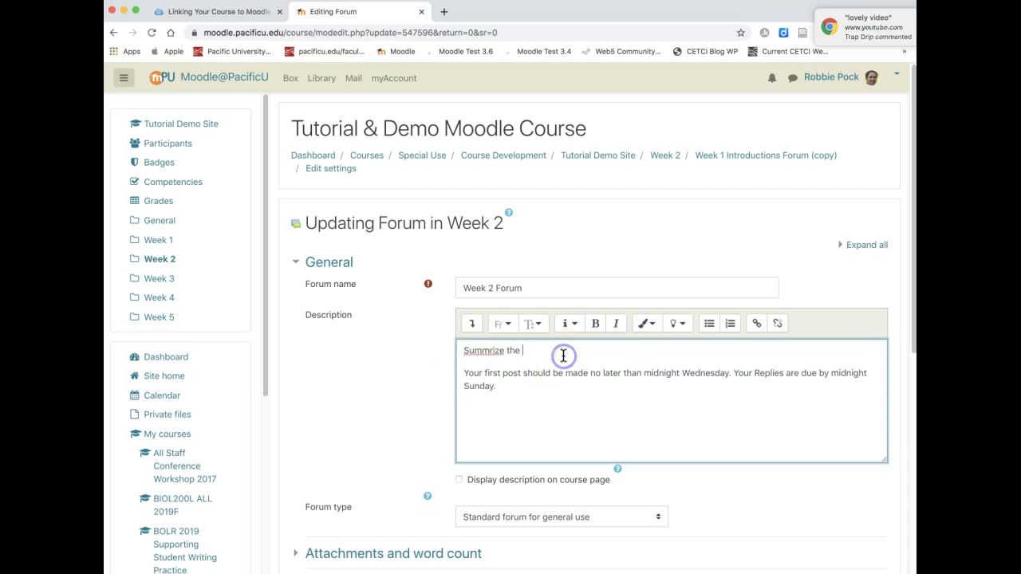
key("BackSpace")
key("BackSpace")
key("BackSpace")
key("BackSpace")
key("BackSpace")
type("e the readings")
type(" p")
type("n your post")
type(".")
type(" Rep")
type("ly to two ")
type("classmates.")
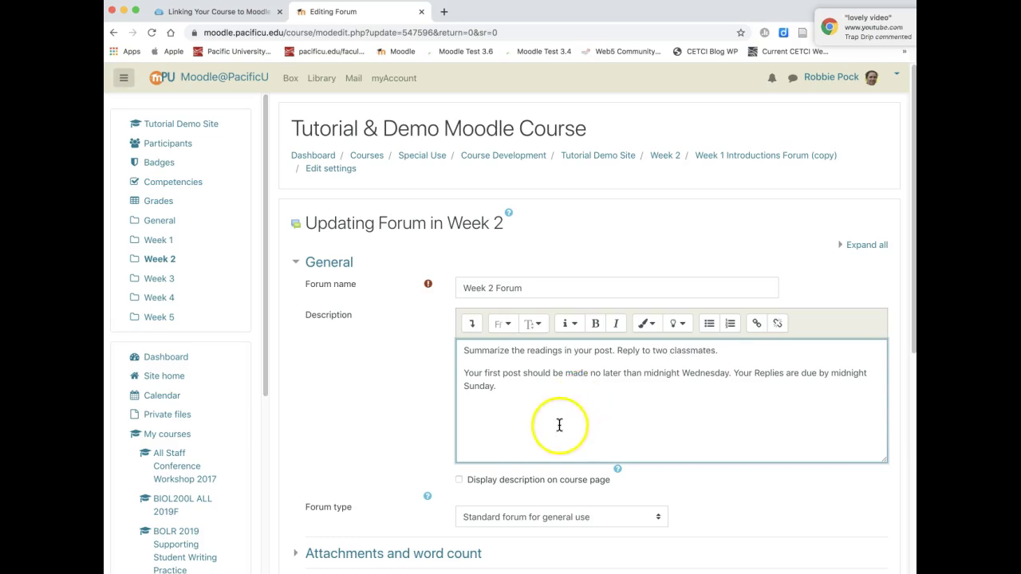
Save the Week 2 forum's settings, return to the course, and check the weekly sections
scroll(560, 423, "down", 10)
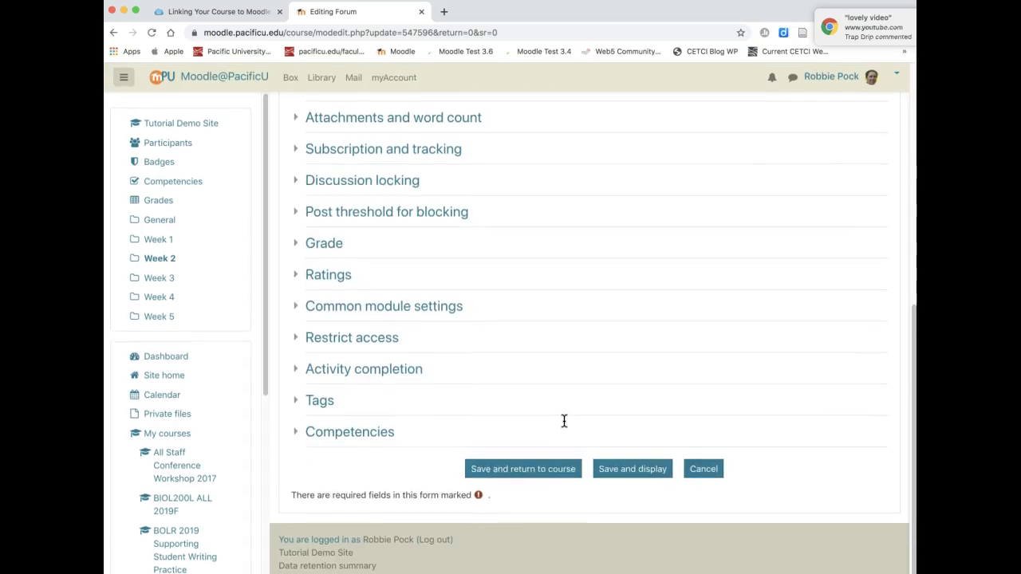
left_click(556, 471)
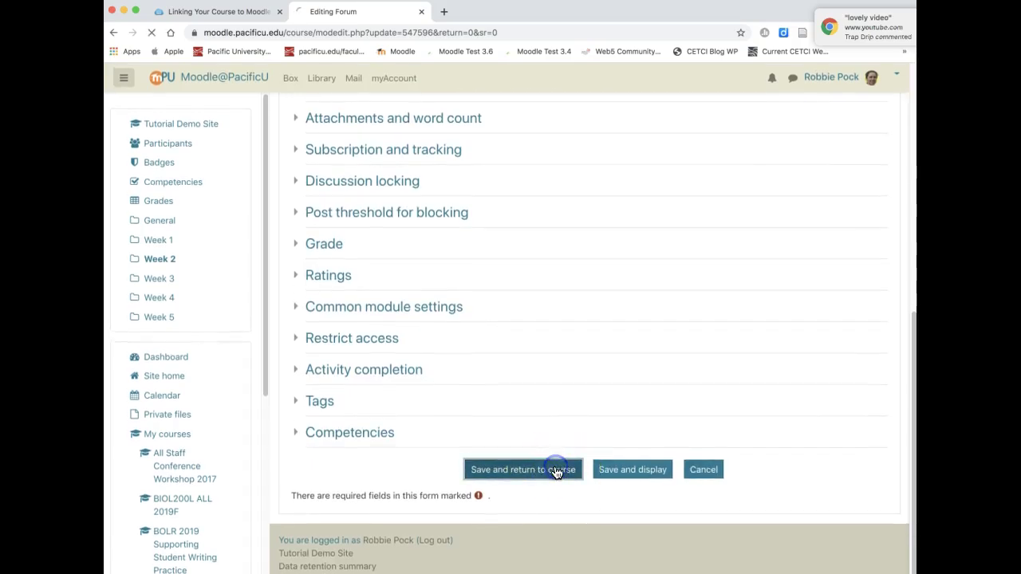
scroll(556, 272, "up", 3)
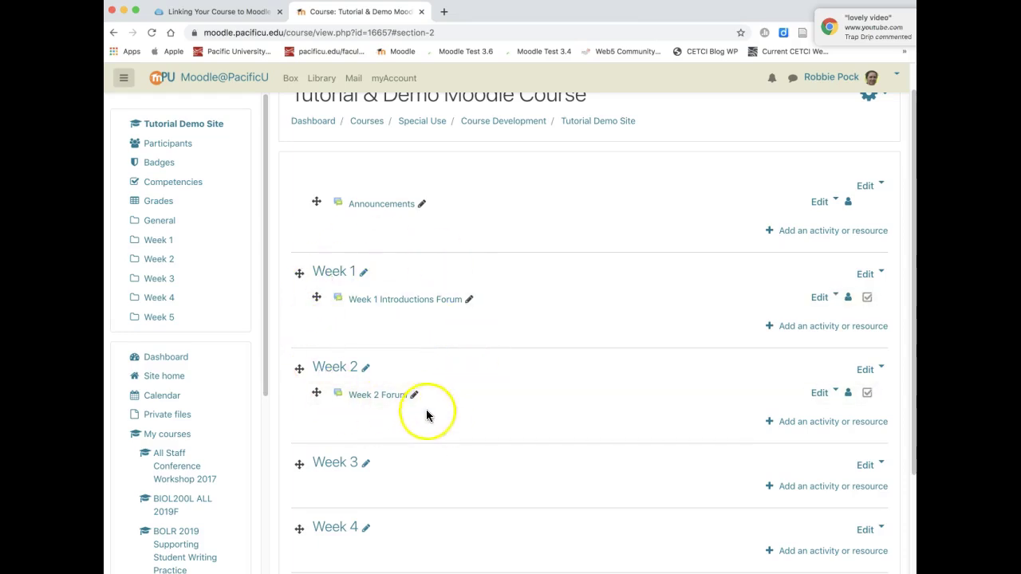
scroll(456, 408, "down", 3)
scroll(456, 411, "down", 1)
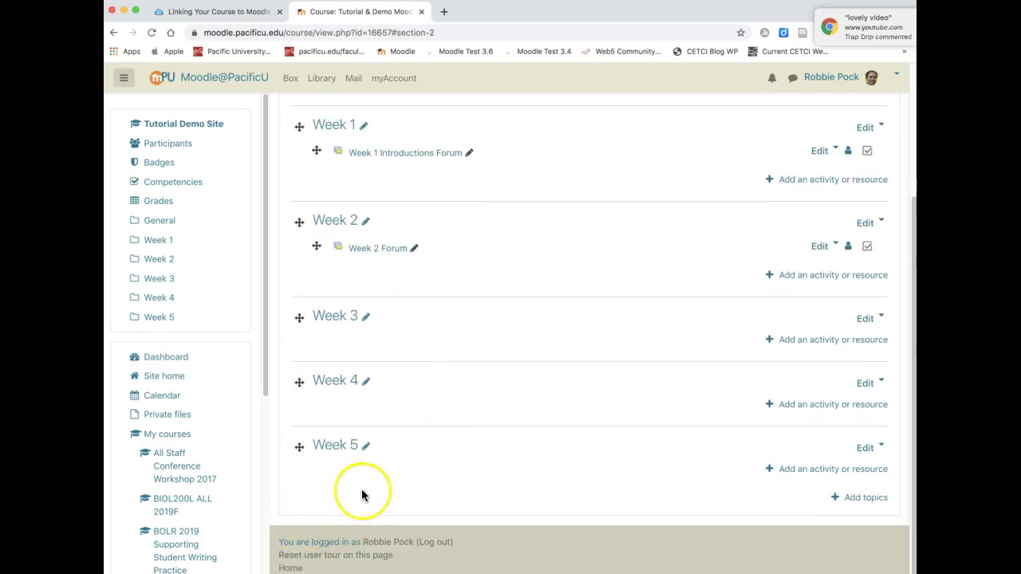